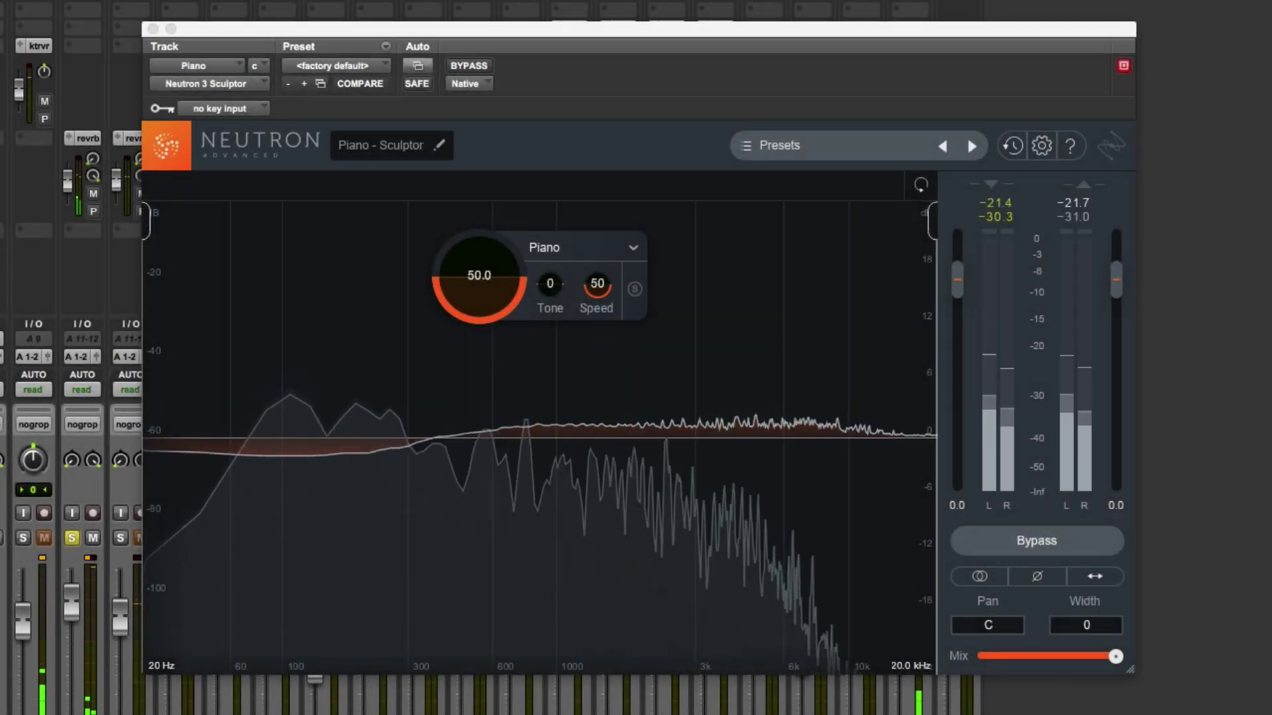
Step: Raise the Piano Sculptor's Amount to 98.8 and pull Tone below zero
{"action": "left_click_drag", "start_coordinate": [478, 272], "coordinate": [485, 157]}
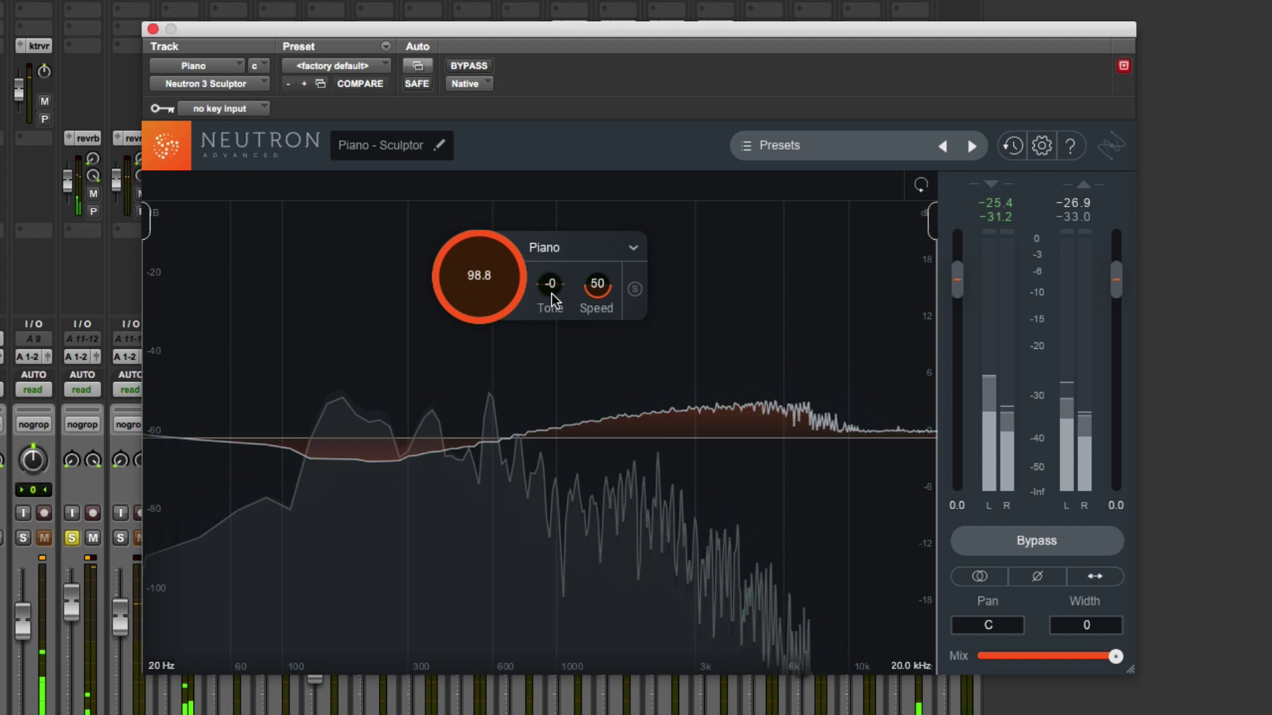
{"action": "left_click_drag", "start_coordinate": [551, 290], "coordinate": [553, 163]}
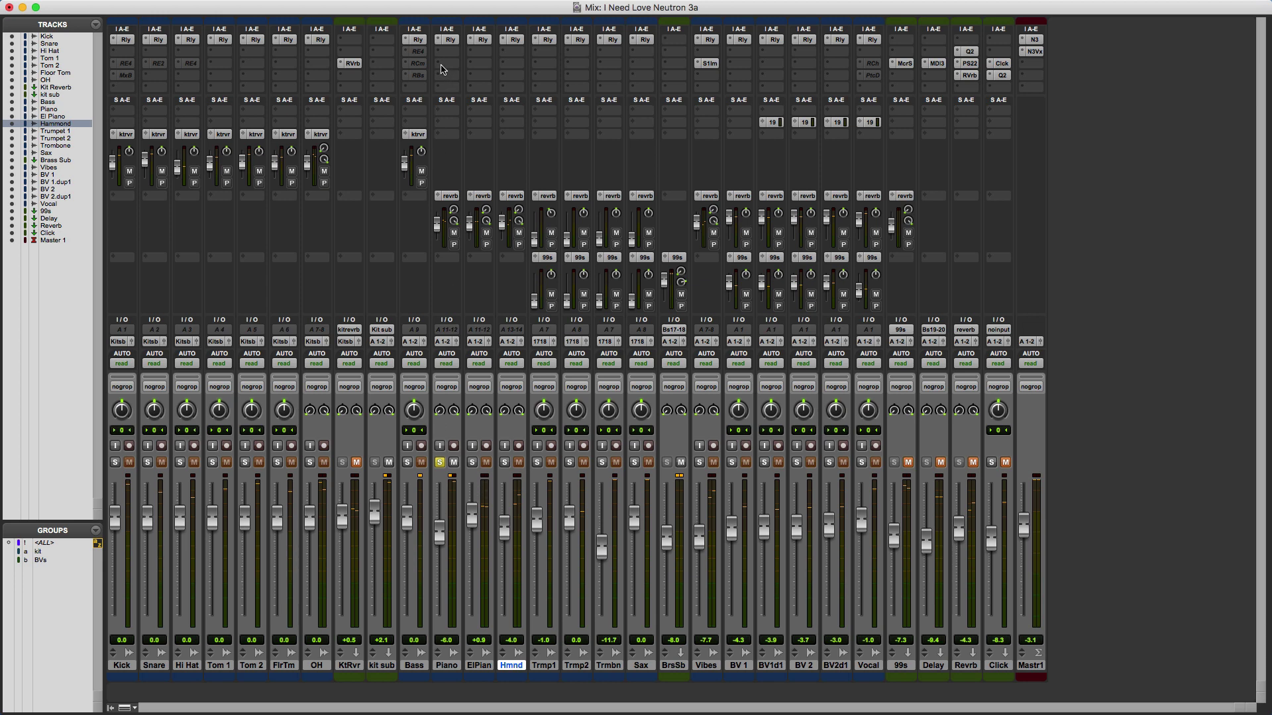
Step: Insert Neutron 3 Sculptor (stereo) from iZotope, Inc. on a Piano track insert slot
{"action": "left_click", "coordinate": [442, 68]}
{"action": "mouse_move", "coordinate": [464, 75]}
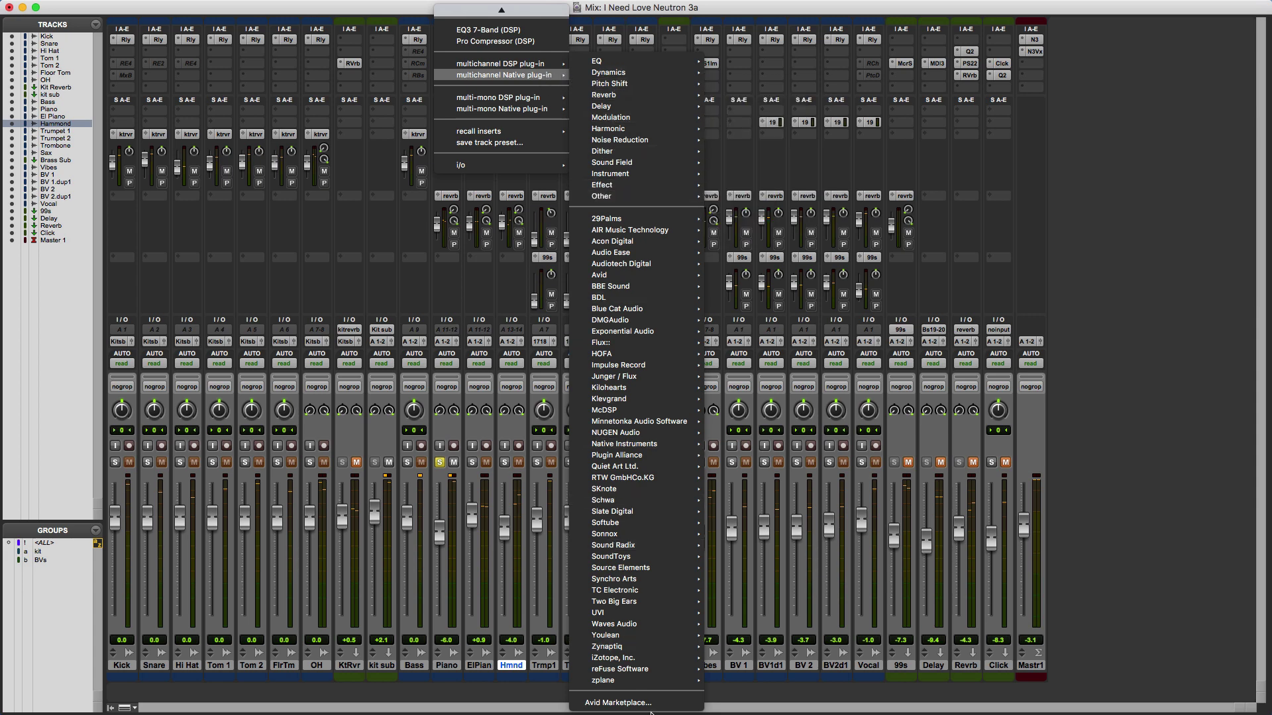
{"action": "mouse_move", "coordinate": [649, 662]}
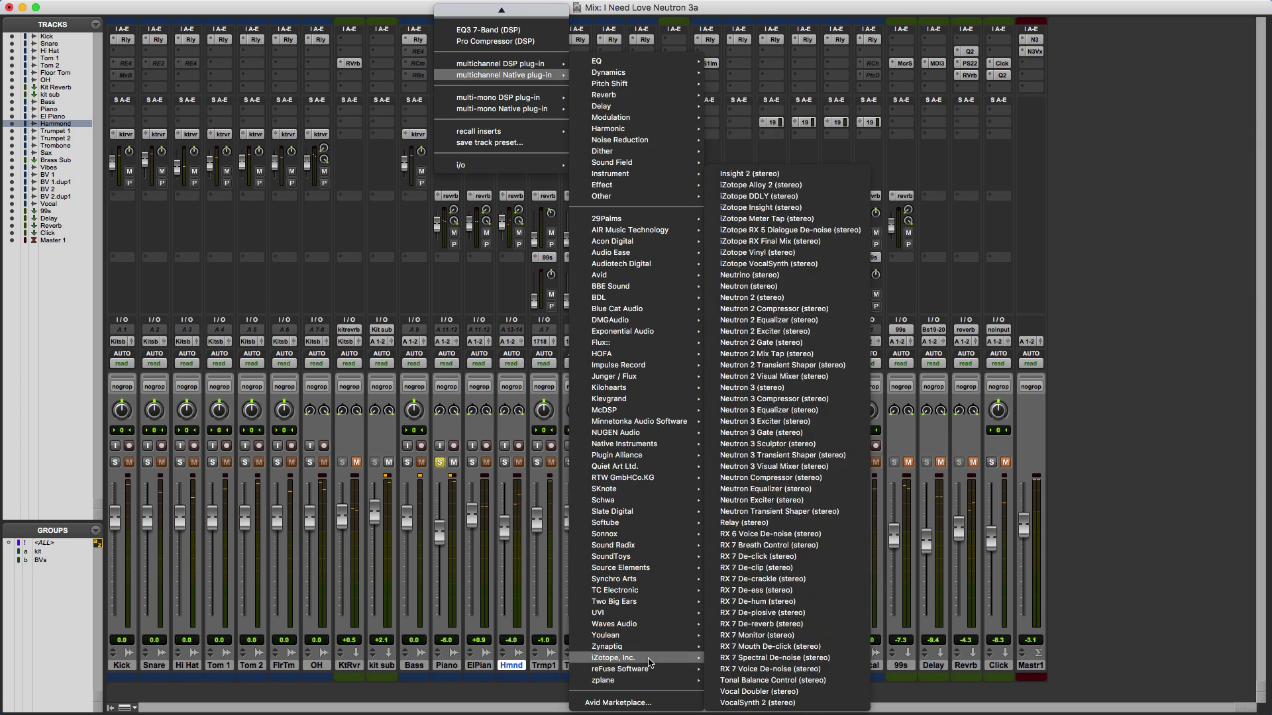
{"action": "left_click", "coordinate": [767, 445]}
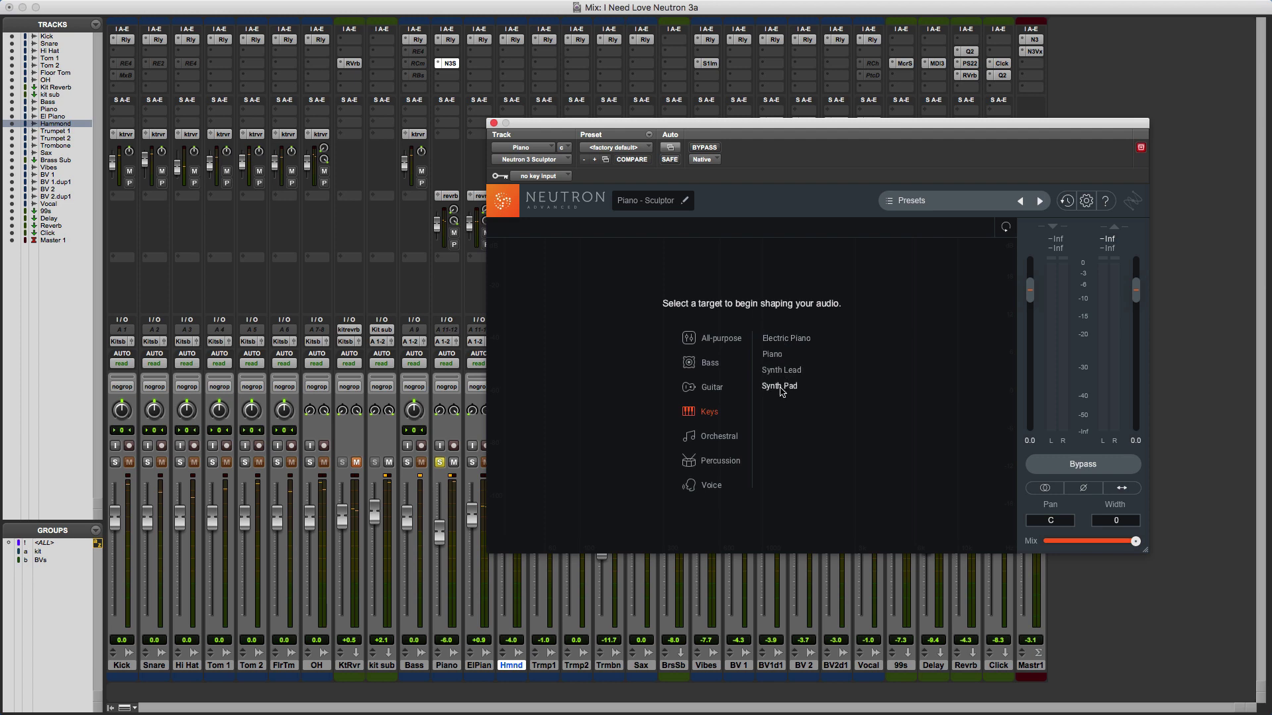
Step: Target Keys > Piano, reset Amount to its default 50.0, and start playback
{"action": "left_click", "coordinate": [776, 356]}
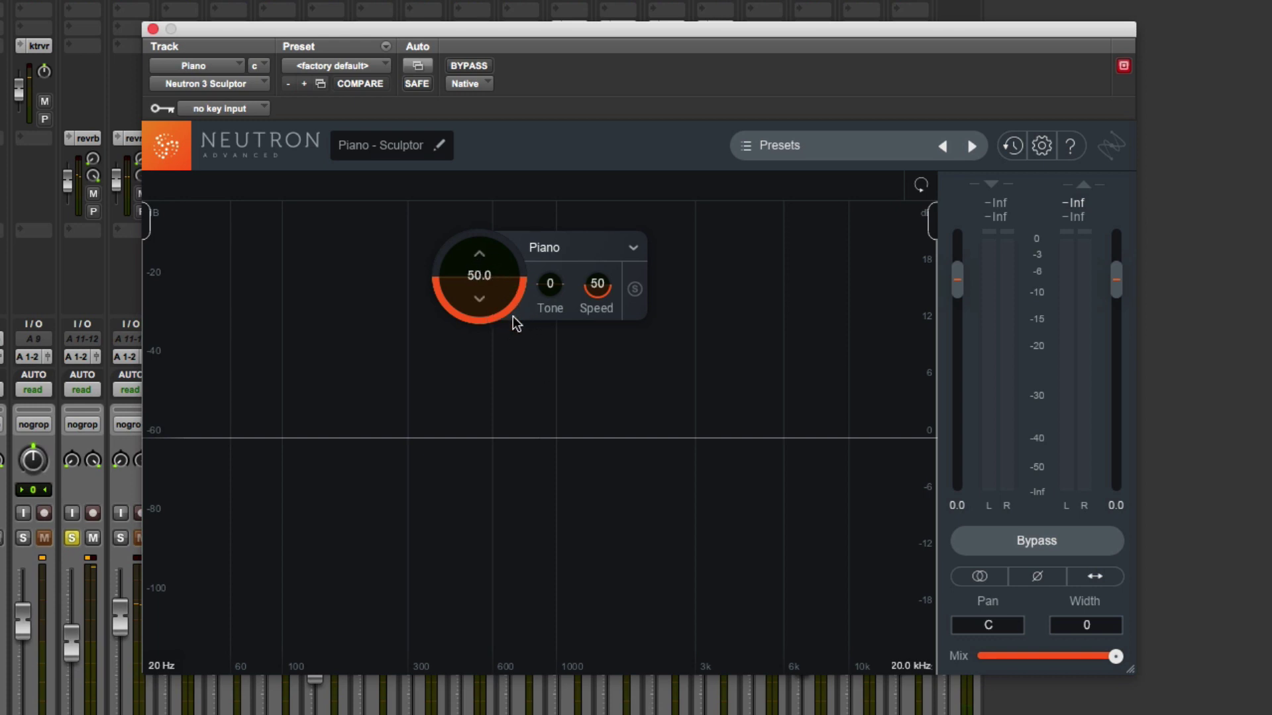
{"action": "mouse_move", "coordinate": [481, 252]}
{"action": "left_mouse_down"}
{"action": "mouse_move", "coordinate": [482, 238]}
{"action": "mouse_move", "coordinate": [481, 260]}
{"action": "left_mouse_up"}
{"action": "left_click", "coordinate": [481, 260], "text": "alt"}
{"action": "key", "text": "space"}
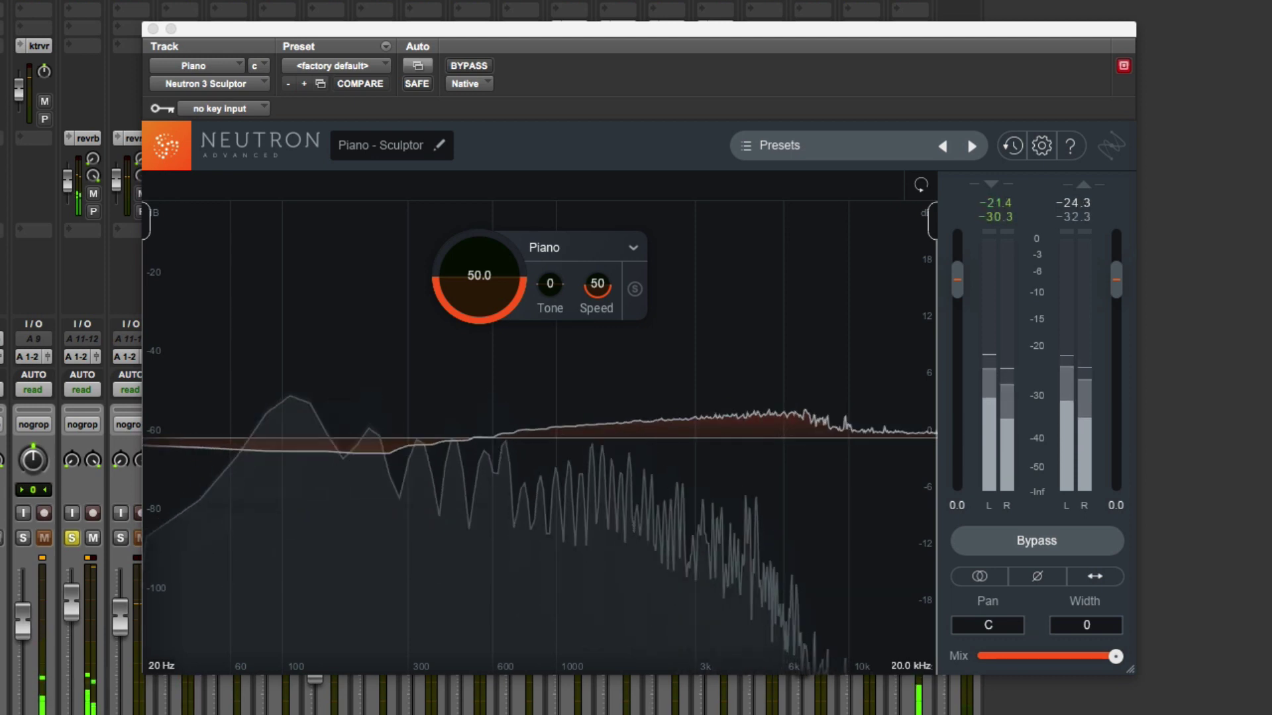
Step: Raise the Piano's Amount to 98.8, Tone to 48 and Speed from 50 to 61
{"action": "mouse_move", "coordinate": [496, 306]}
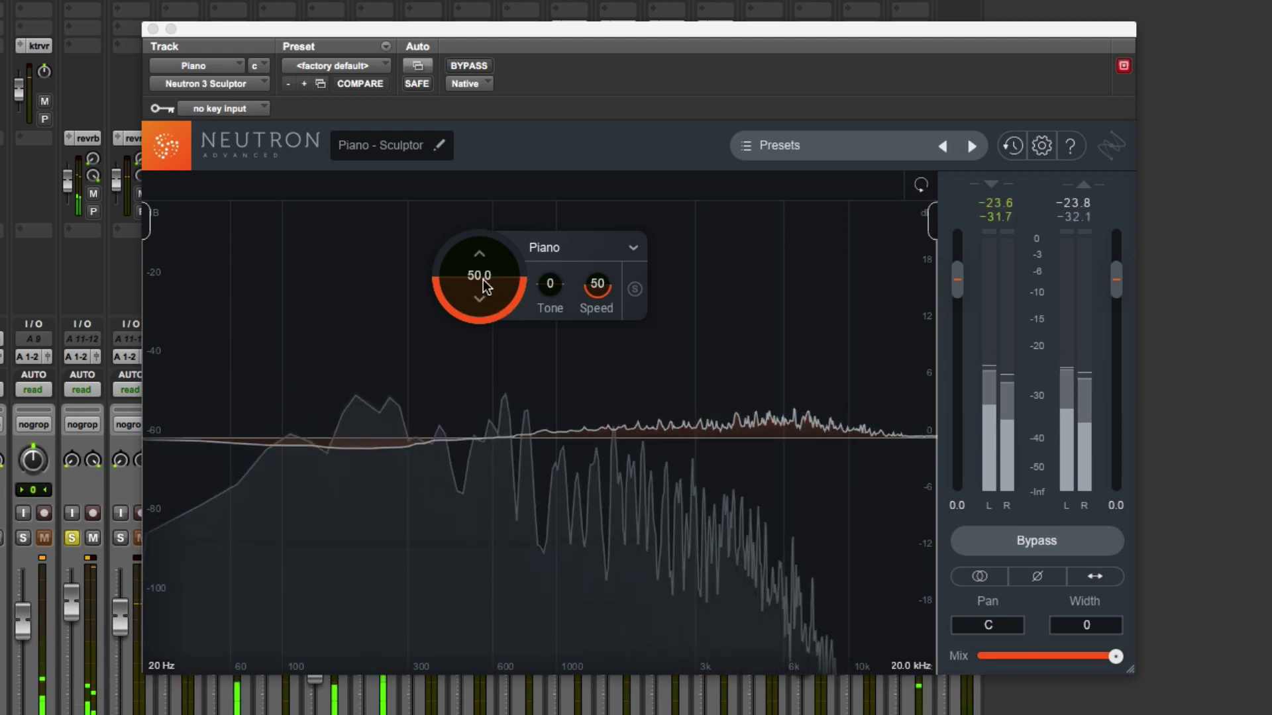
{"action": "left_click_drag", "start_coordinate": [495, 306], "coordinate": [484, 157]}
{"action": "left_click_drag", "start_coordinate": [555, 301], "coordinate": [547, 412]}
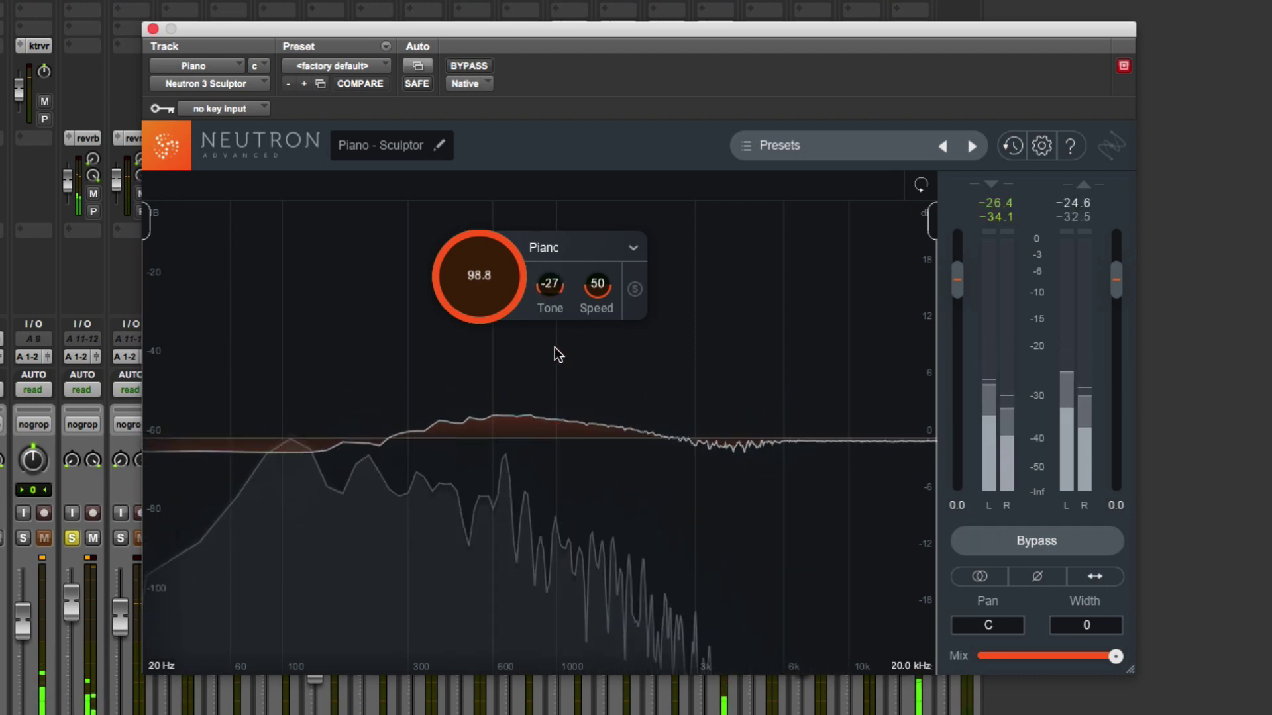
{"action": "left_click_drag", "start_coordinate": [563, 263], "coordinate": [554, 158]}
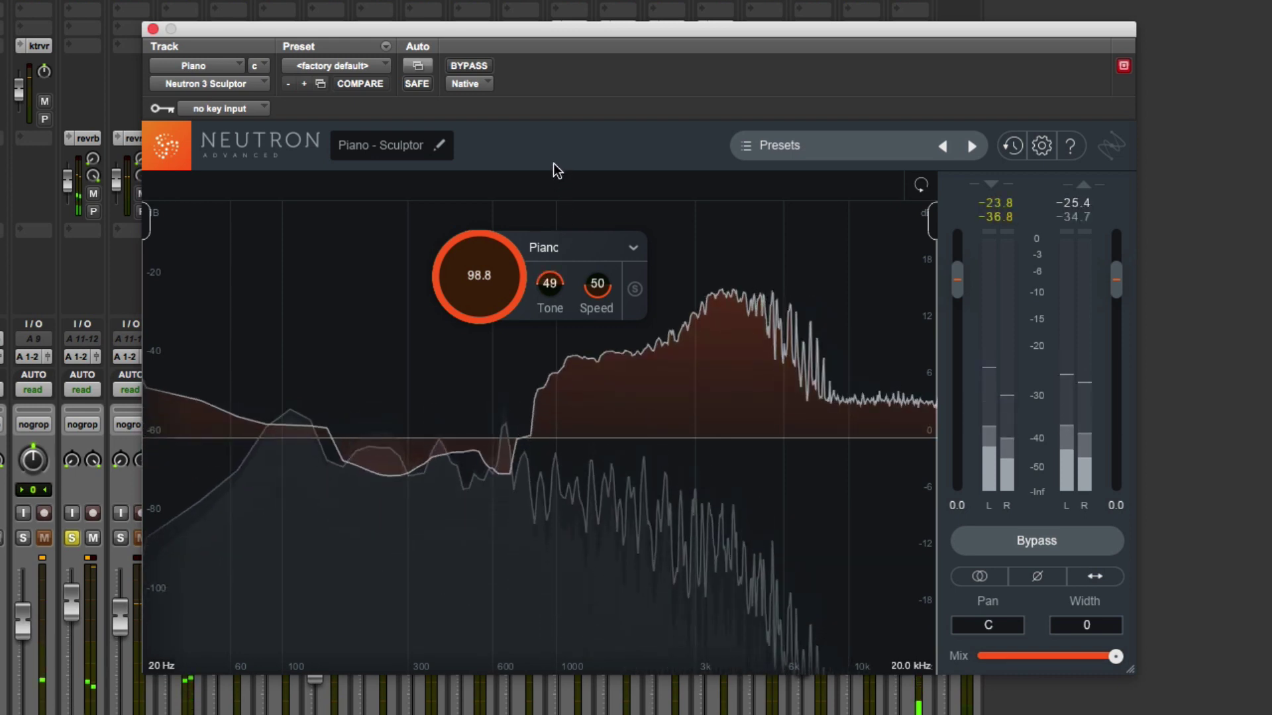
{"action": "left_click_drag", "start_coordinate": [599, 294], "coordinate": [598, 264]}
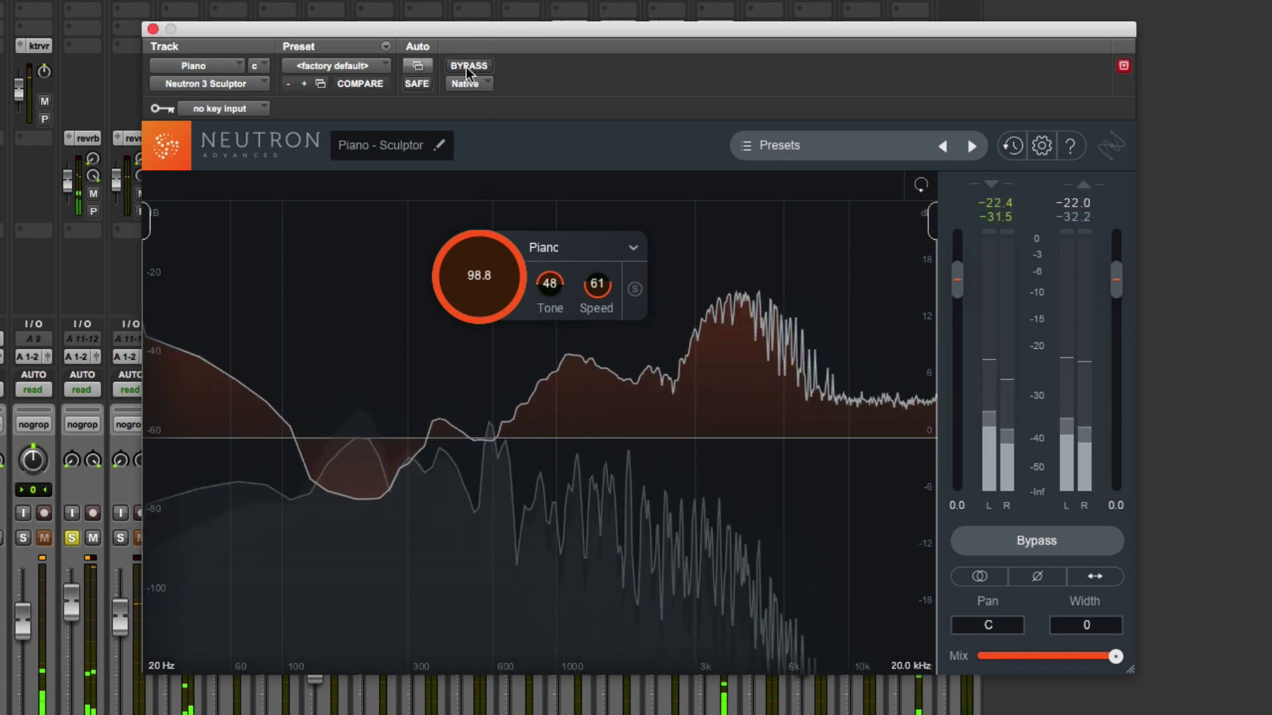
Step: Compare the Piano against bypass, then sweep Mix between 40% and 100% and adjust Amount
{"action": "left_click", "coordinate": [466, 65]}
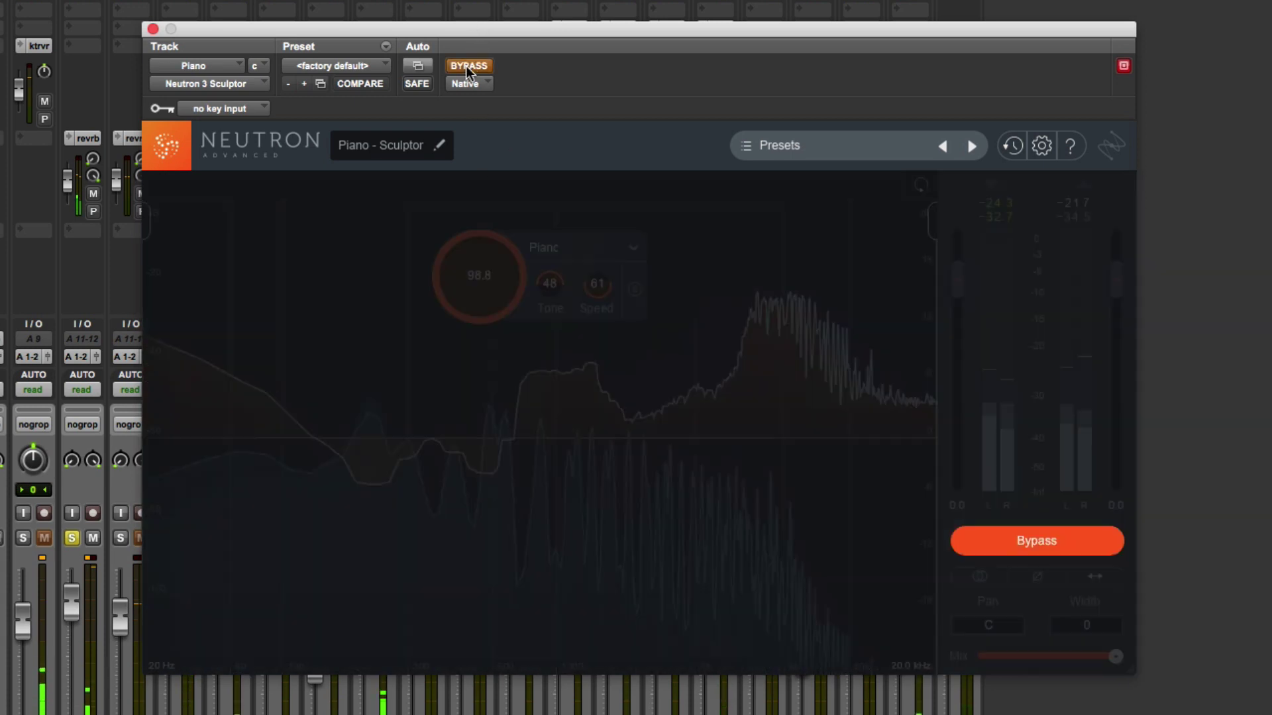
{"action": "left_click", "coordinate": [466, 65]}
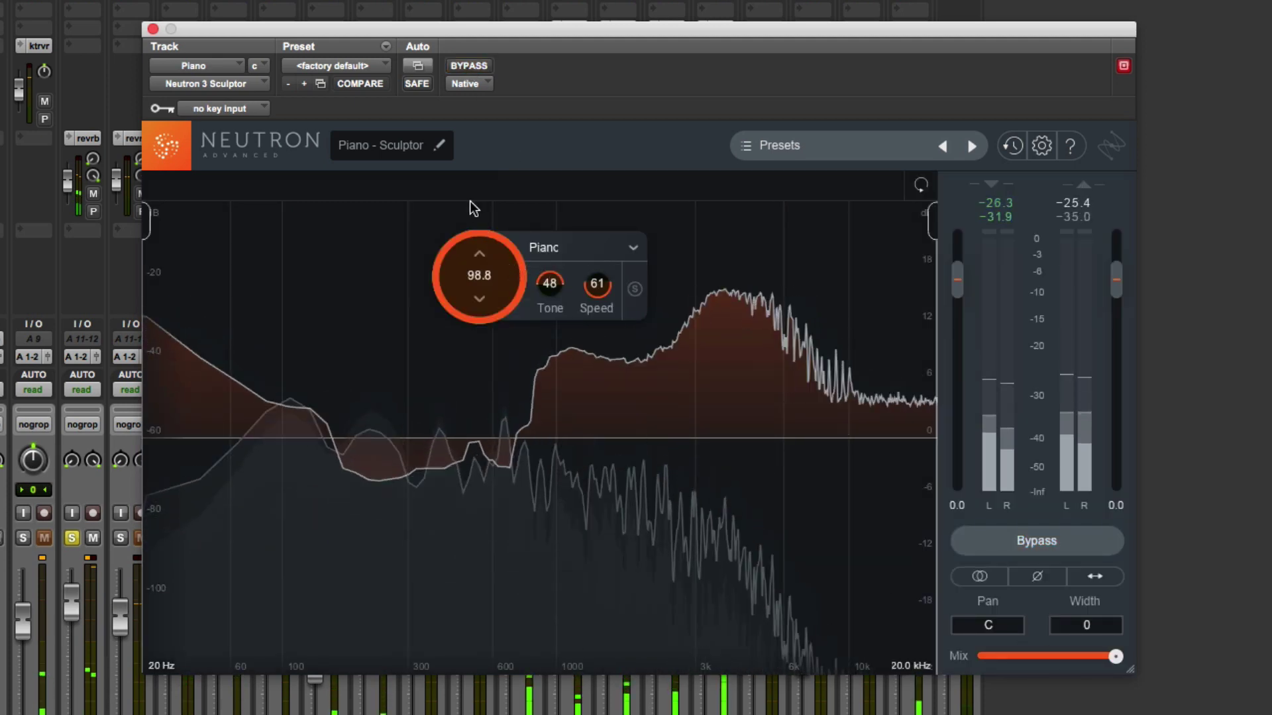
{"action": "left_click_drag", "start_coordinate": [1123, 656], "coordinate": [1047, 654]}
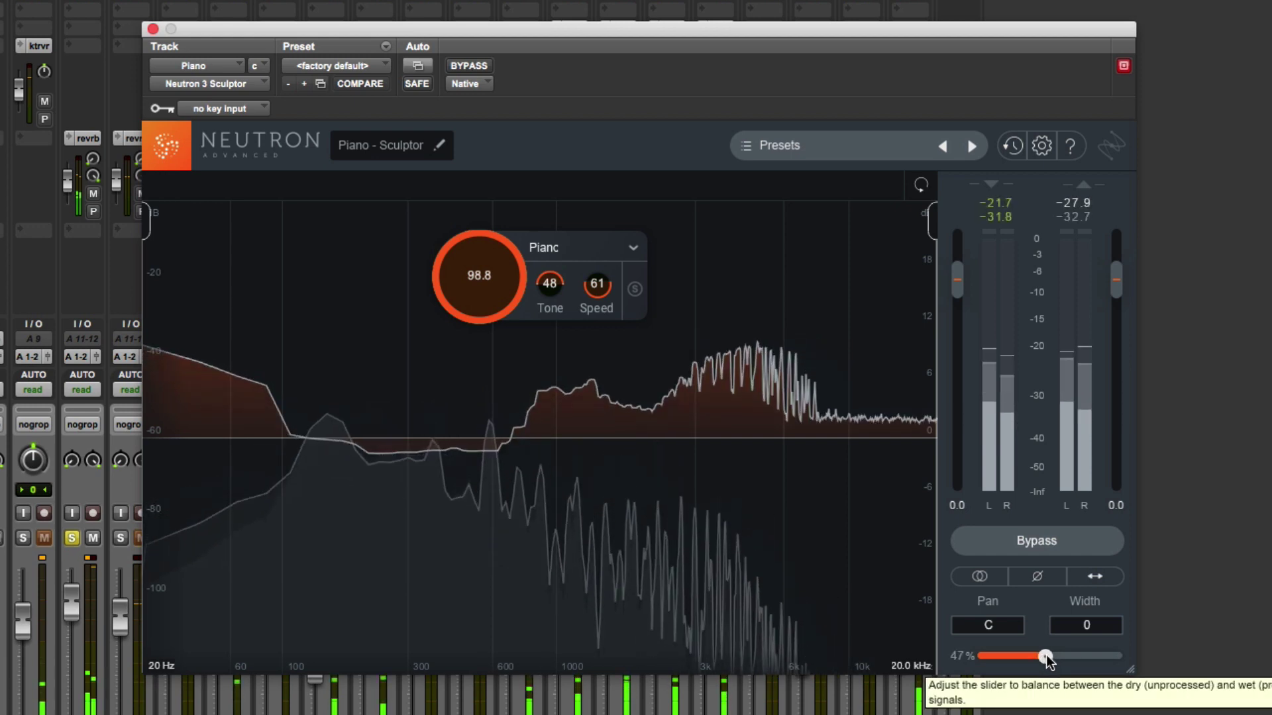
{"action": "mouse_move", "coordinate": [1046, 655]}
{"action": "left_mouse_down"}
{"action": "mouse_move", "coordinate": [1134, 645]}
{"action": "mouse_move", "coordinate": [1043, 657]}
{"action": "mouse_move", "coordinate": [1054, 656]}
{"action": "left_mouse_up"}
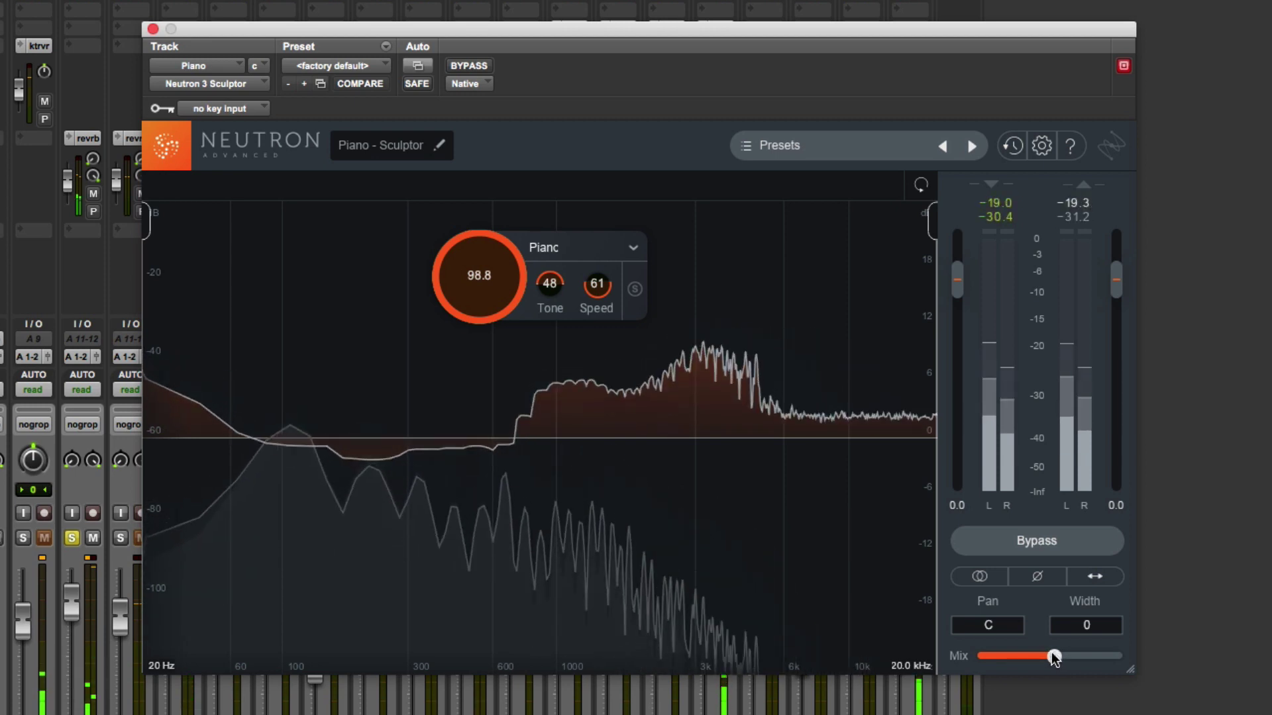
{"action": "left_click_drag", "start_coordinate": [1054, 656], "coordinate": [1176, 643]}
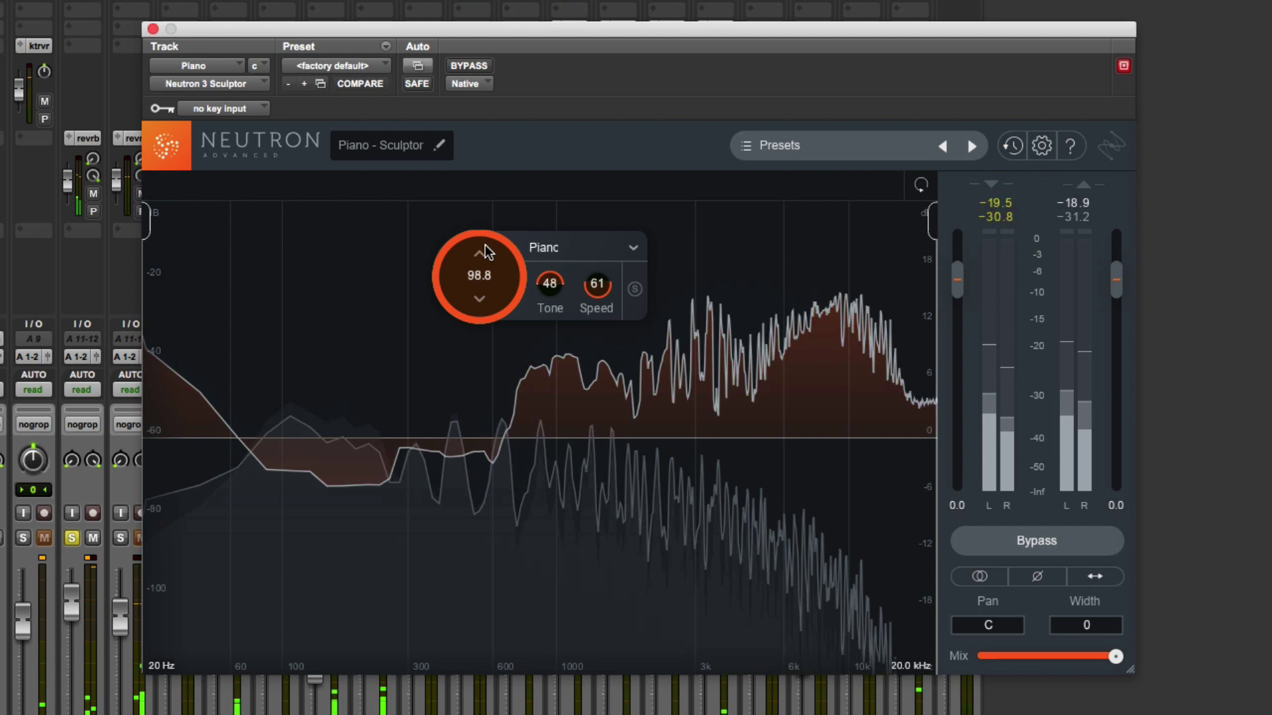
{"action": "left_click_drag", "start_coordinate": [485, 245], "coordinate": [495, 222]}
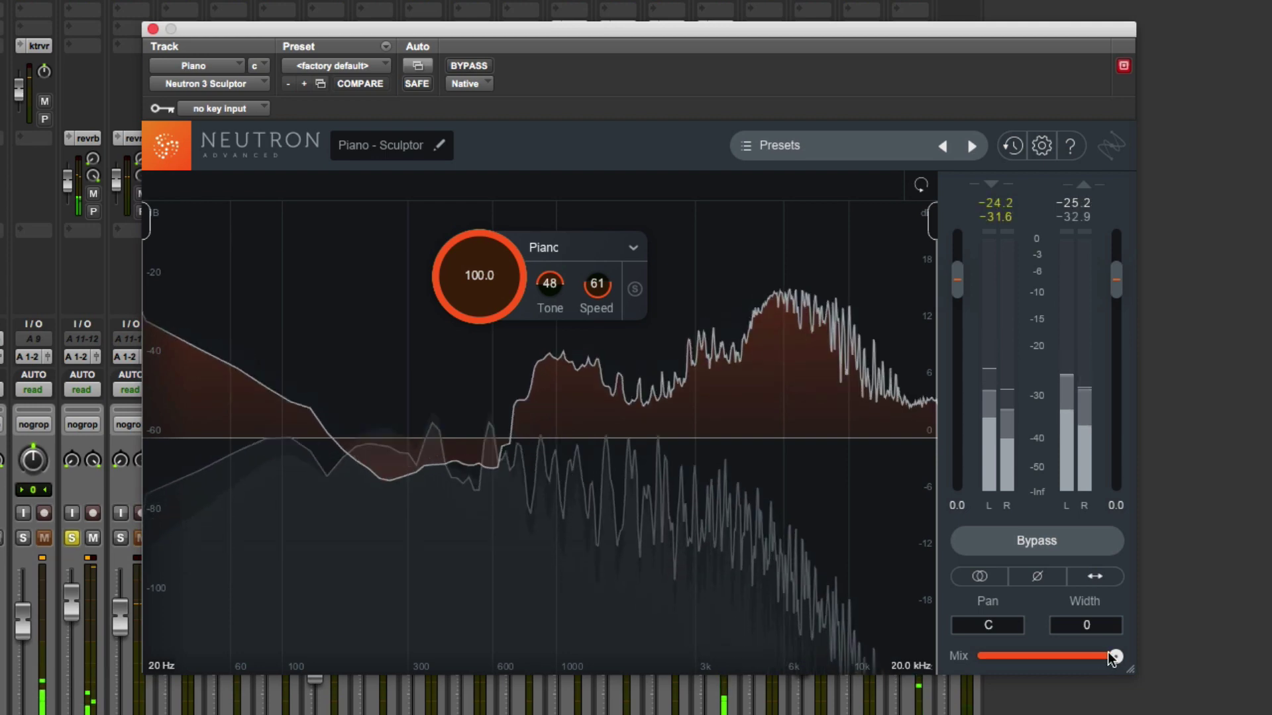
{"action": "left_click_drag", "start_coordinate": [1101, 657], "coordinate": [1158, 652]}
Step: Bypass-compare the Piano again, set Tone to 47 and lower Mix to 50%
{"action": "left_click_drag", "start_coordinate": [557, 273], "coordinate": [569, 520]}
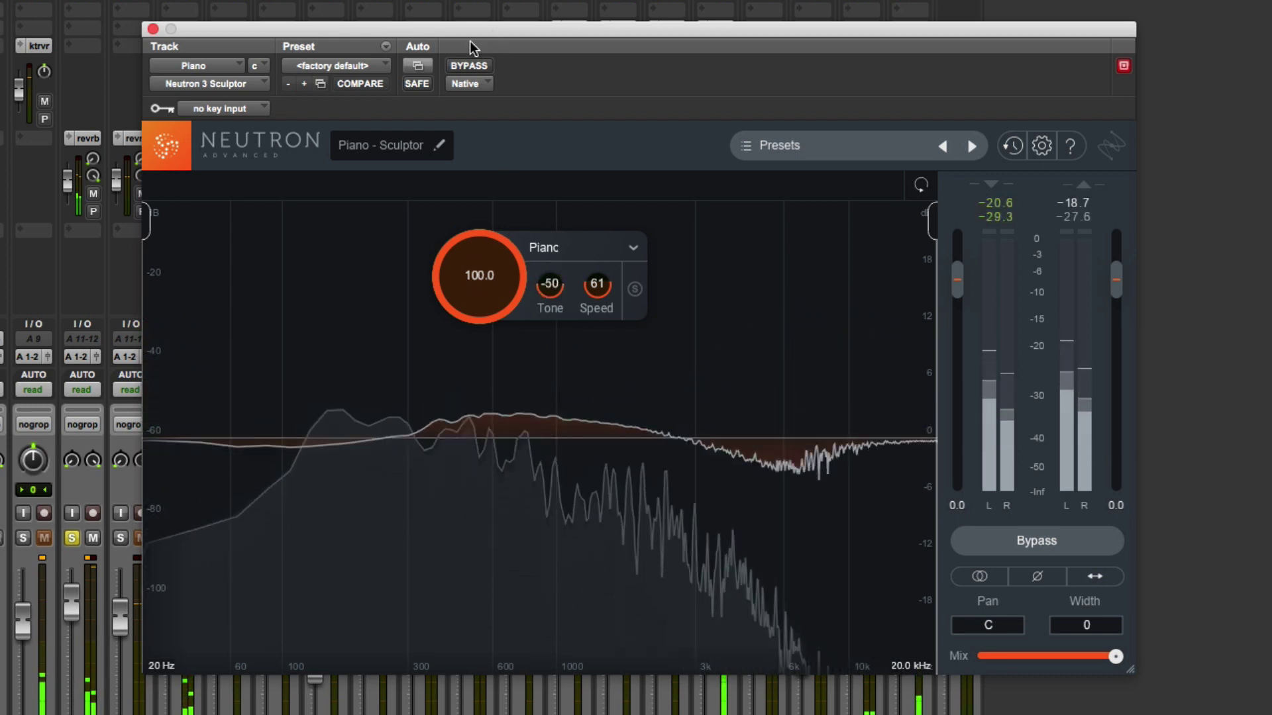
{"action": "left_click", "coordinate": [468, 66]}
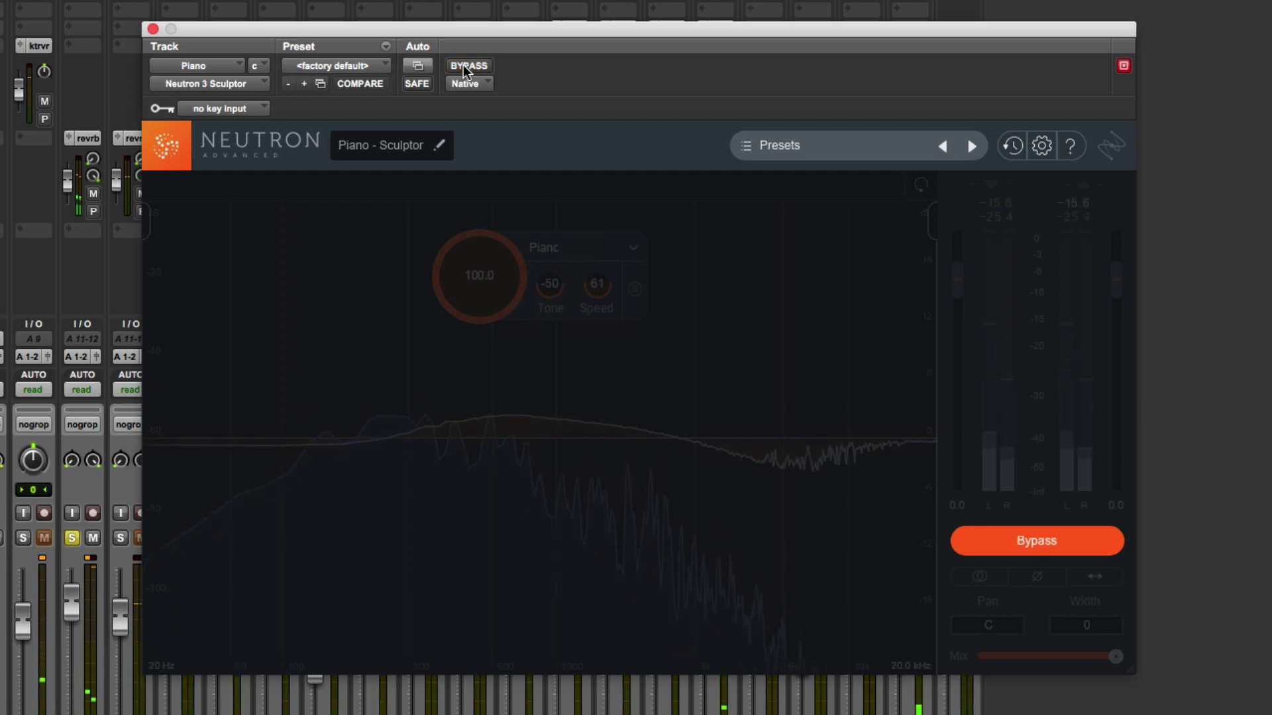
{"action": "left_click", "coordinate": [468, 66]}
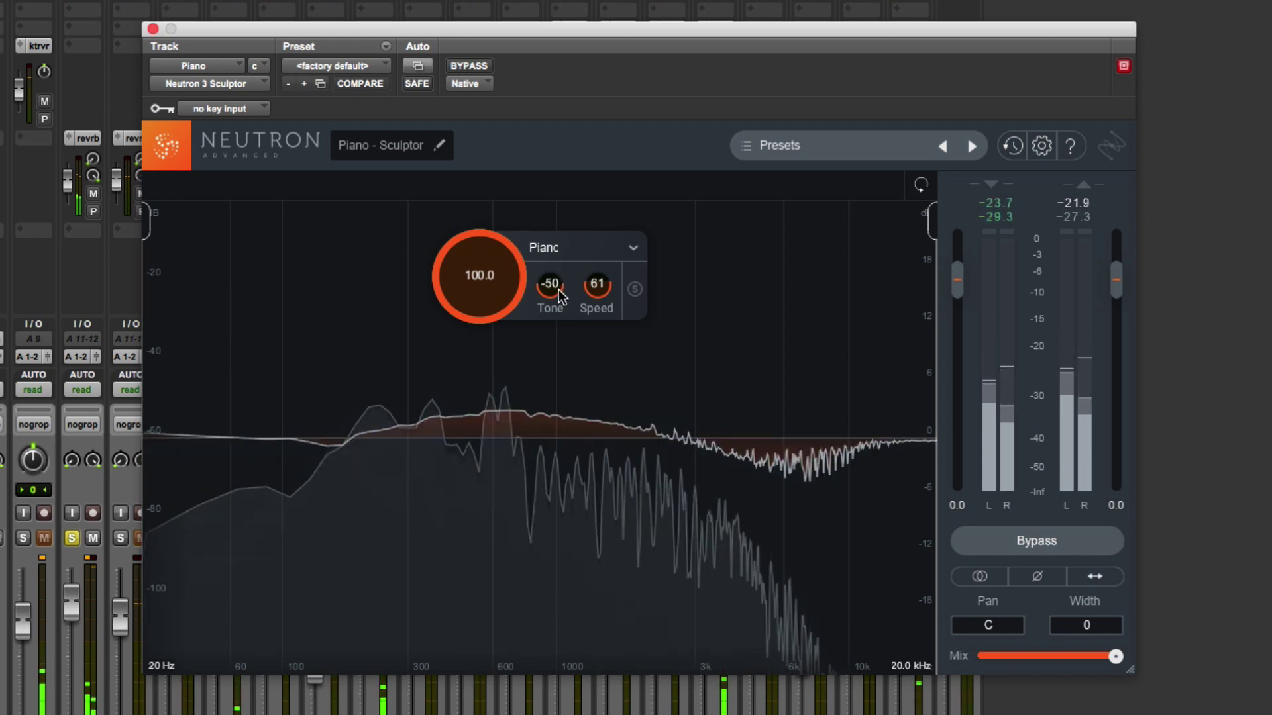
{"action": "left_click_drag", "start_coordinate": [559, 291], "coordinate": [567, 57]}
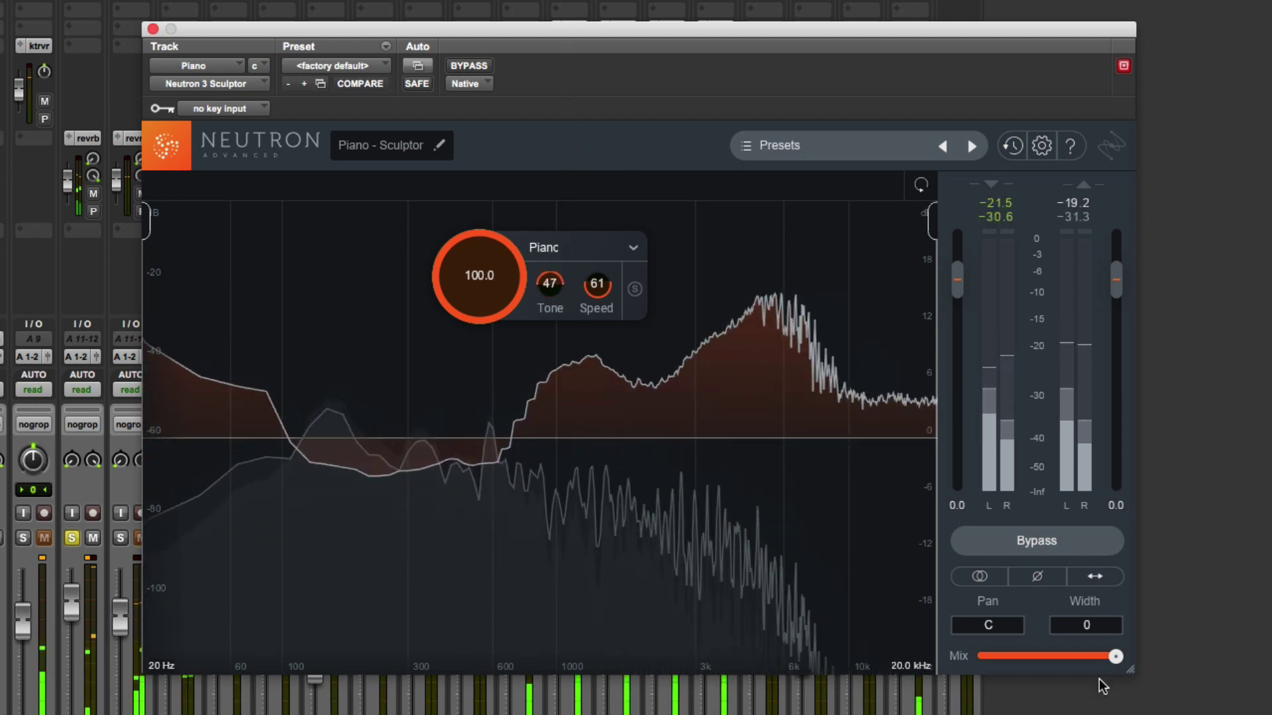
{"action": "left_click_drag", "start_coordinate": [1114, 656], "coordinate": [1049, 659]}
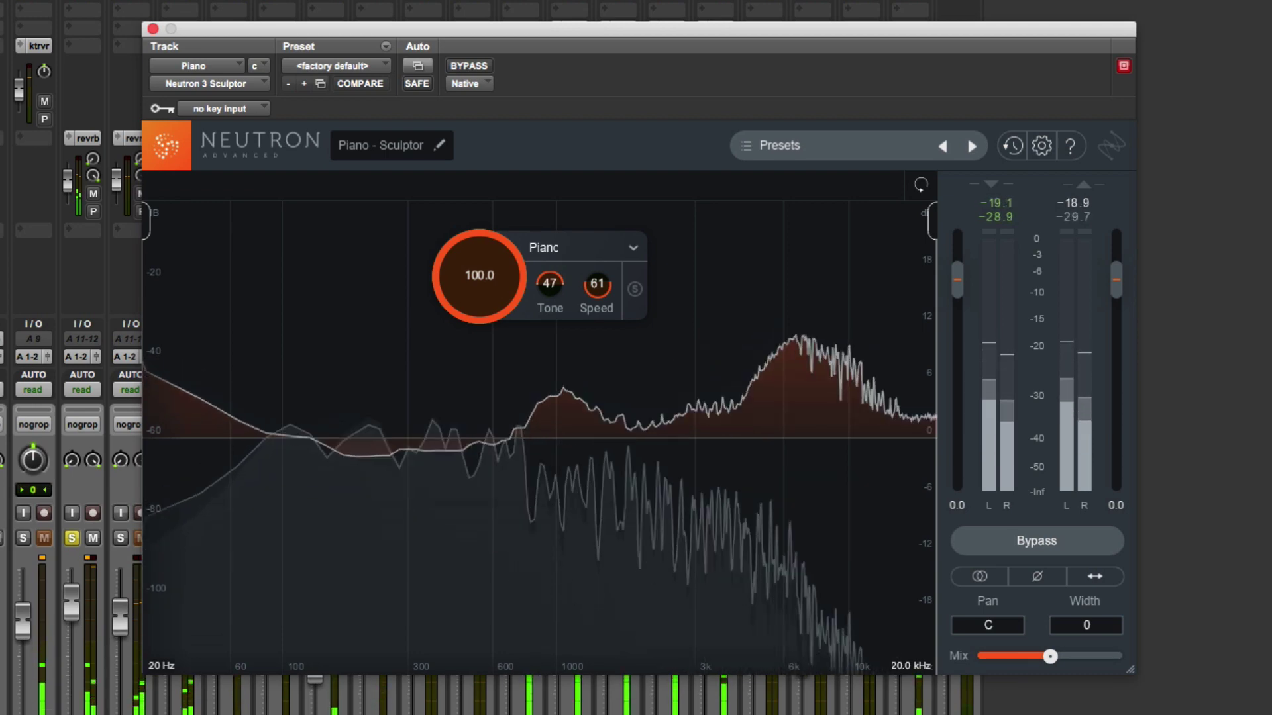
Step: Stop playback, close the Piano's Sculptor, and insert Neutron 3 Sculptor on Trumpet 1
{"action": "key", "text": "space"}
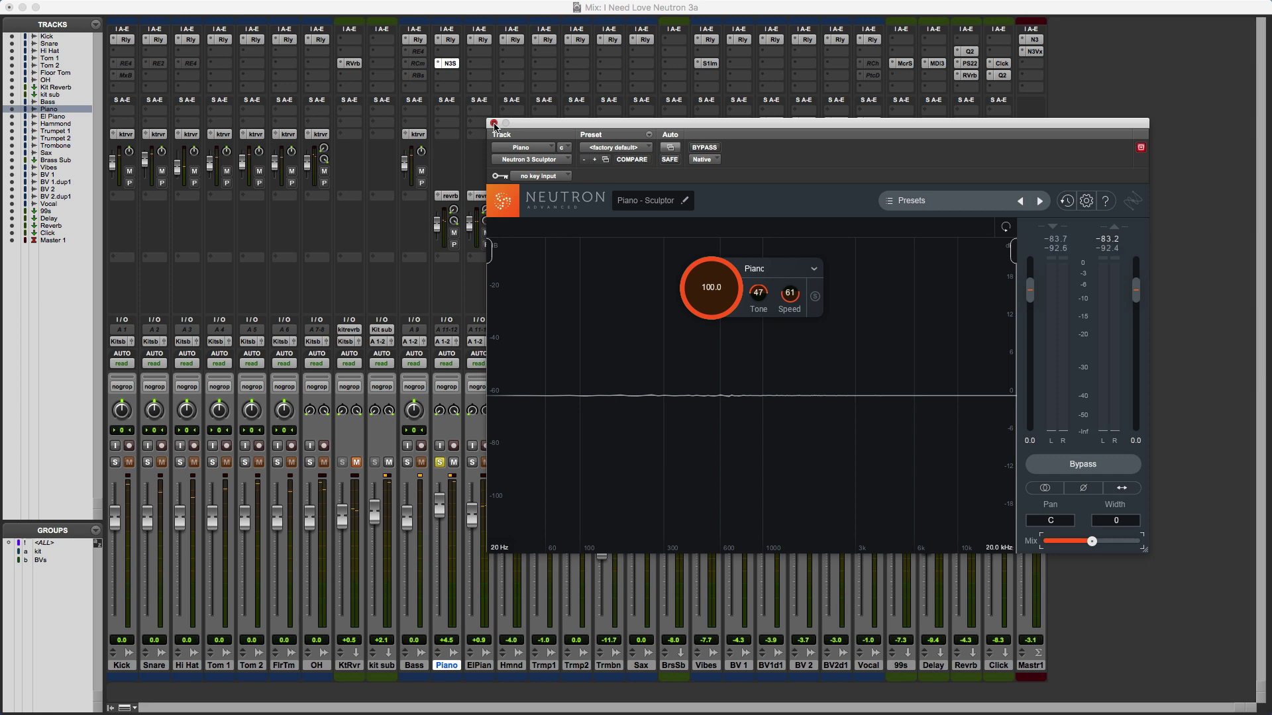
{"action": "left_click", "coordinate": [494, 123]}
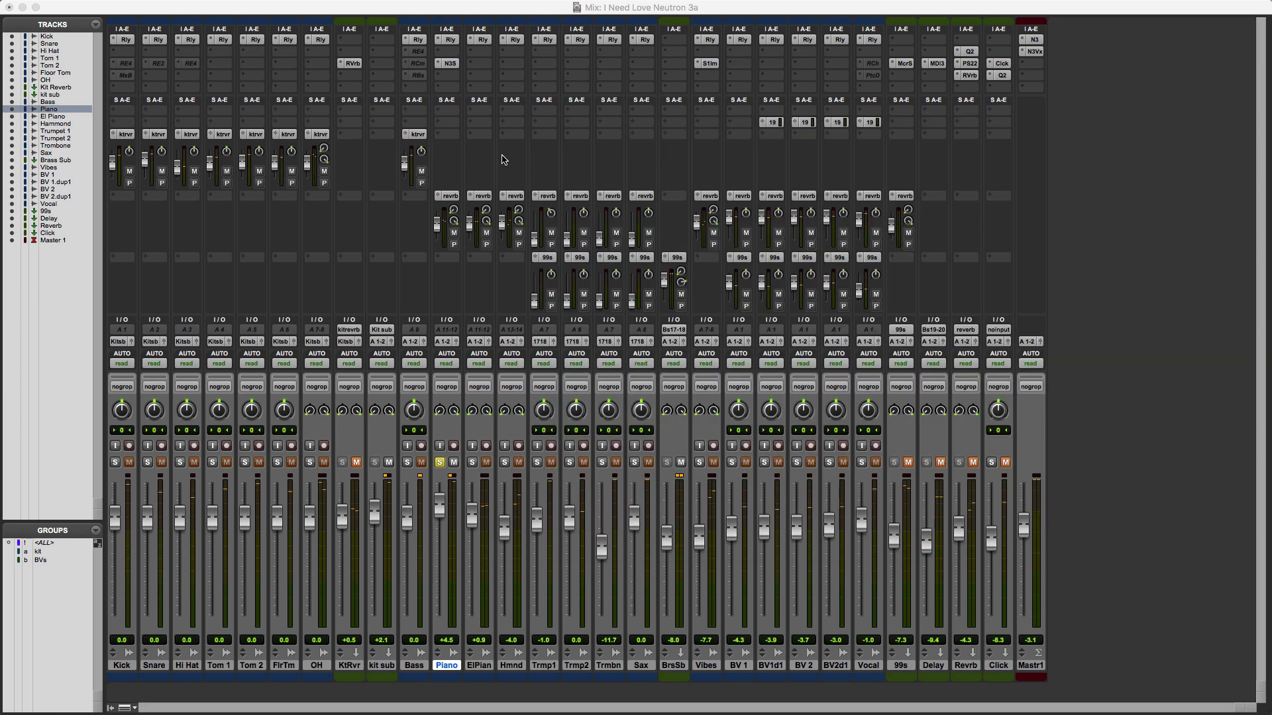
{"action": "left_click", "coordinate": [540, 78]}
{"action": "mouse_move", "coordinate": [596, 87]}
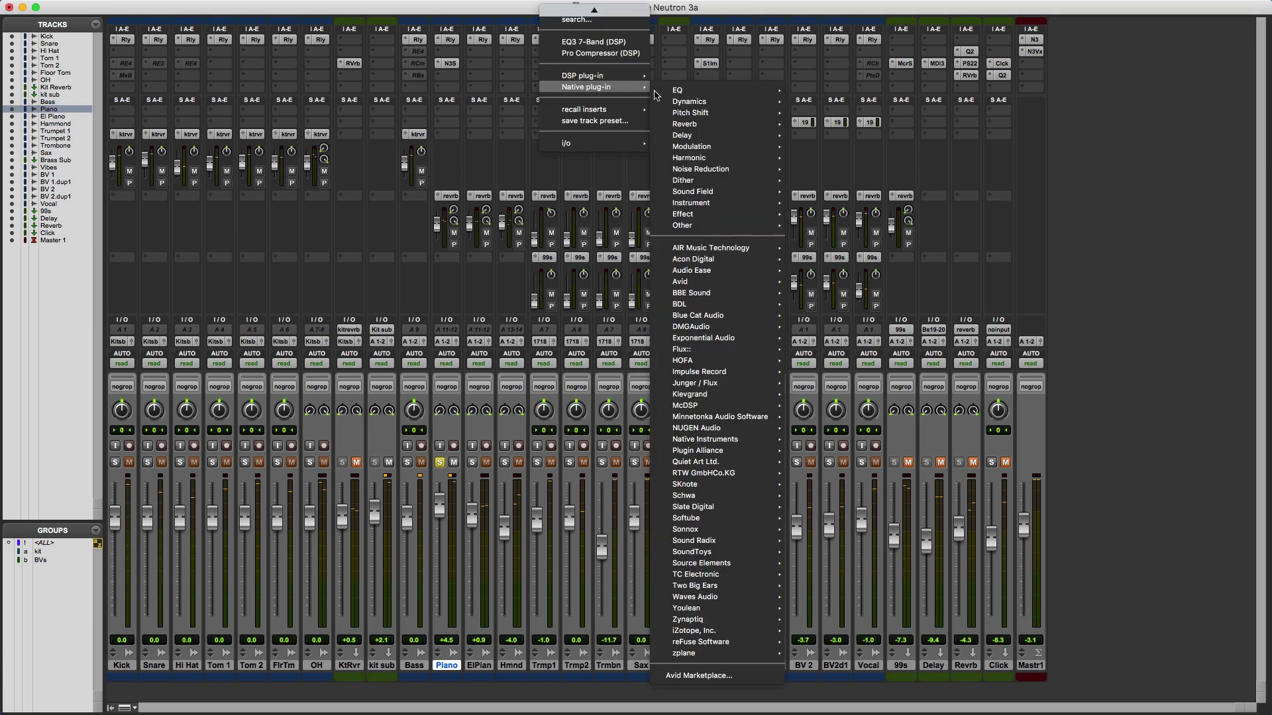
{"action": "mouse_move", "coordinate": [714, 631]}
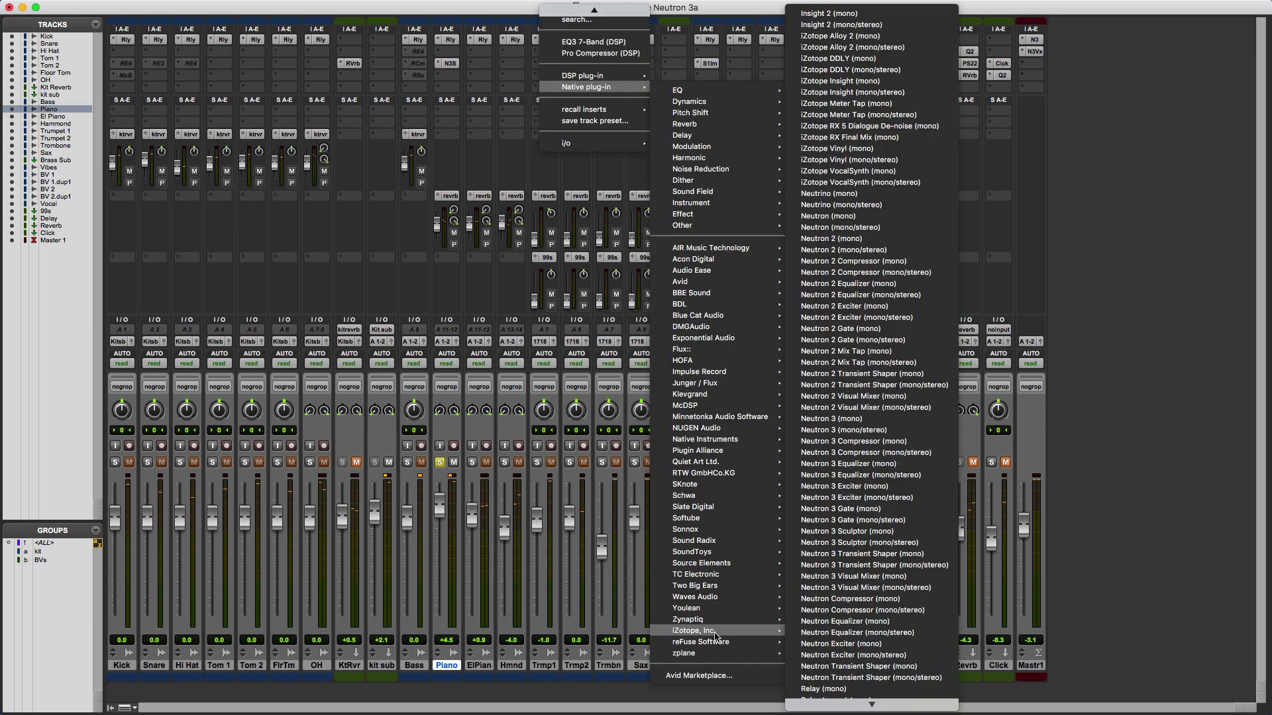
{"action": "left_click", "coordinate": [848, 532]}
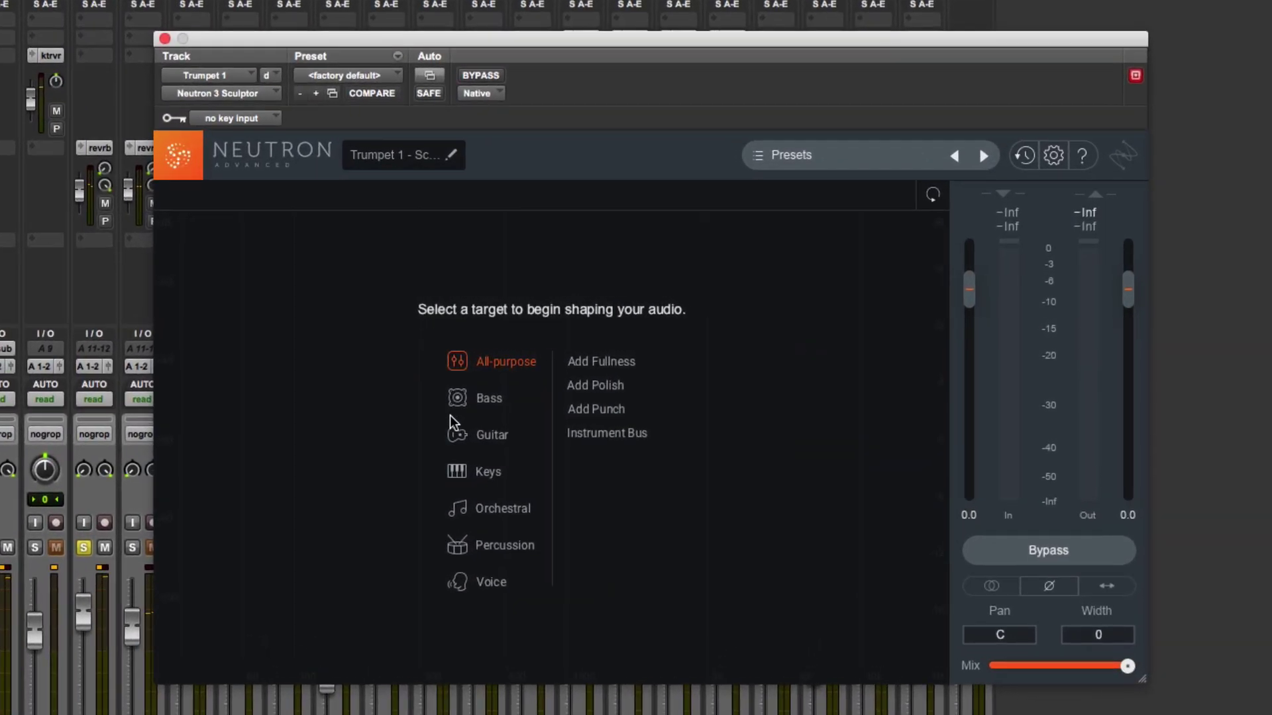
Step: Choose Orchestral > Brass - High as Trumpet 1's sculpting target
{"action": "left_click", "coordinate": [457, 511]}
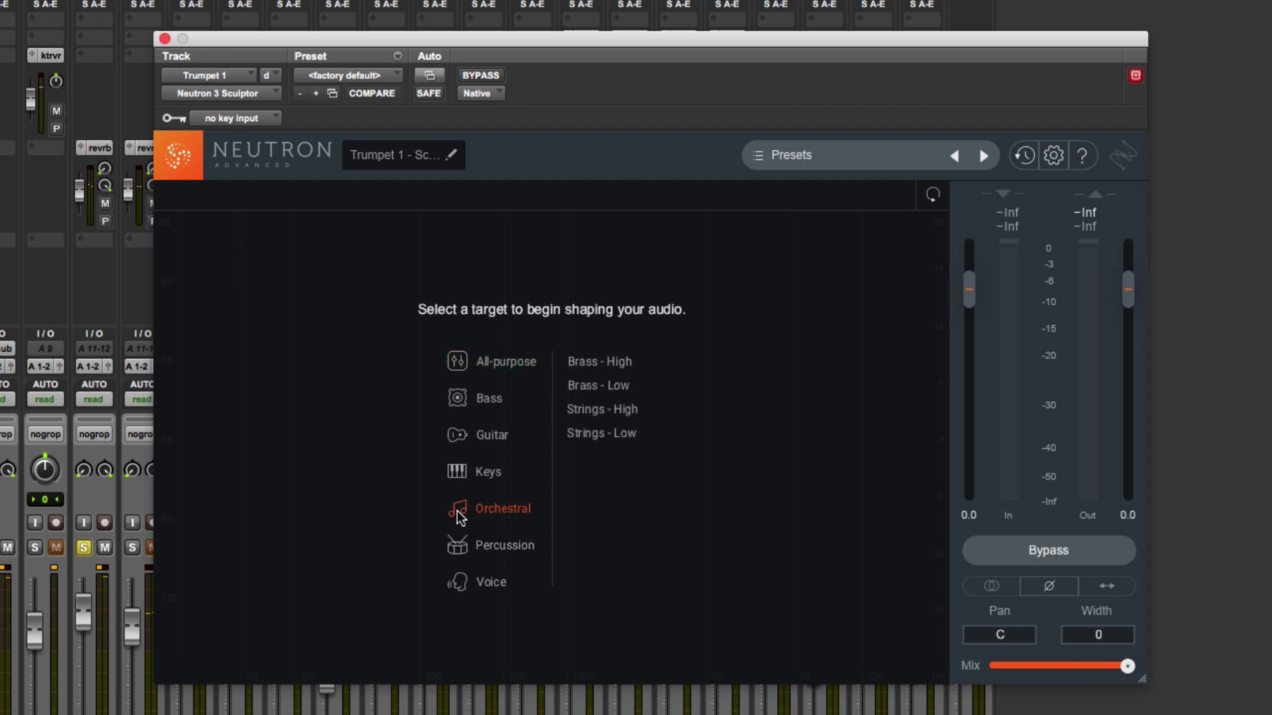
{"action": "left_click", "coordinate": [600, 363]}
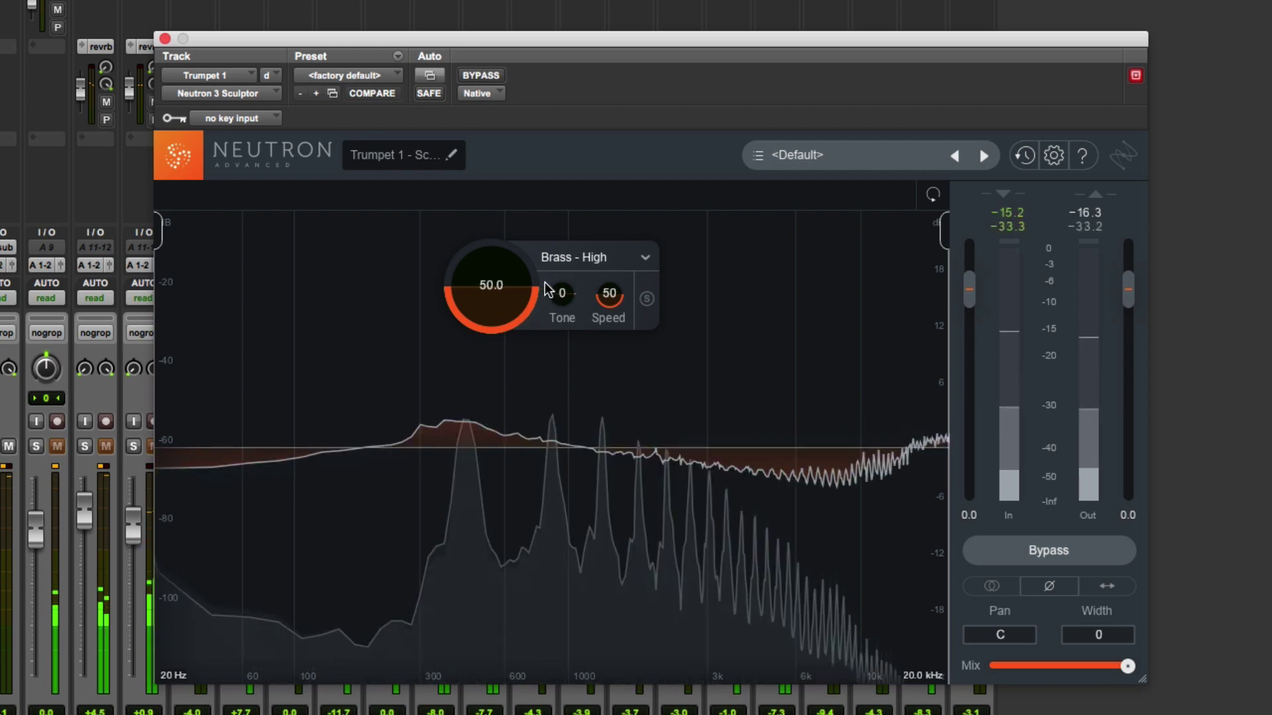
Step: Raise Trumpet 1's Amount to 100, Tone to 50 and Speed to 87
{"action": "left_click_drag", "start_coordinate": [493, 286], "coordinate": [473, 137]}
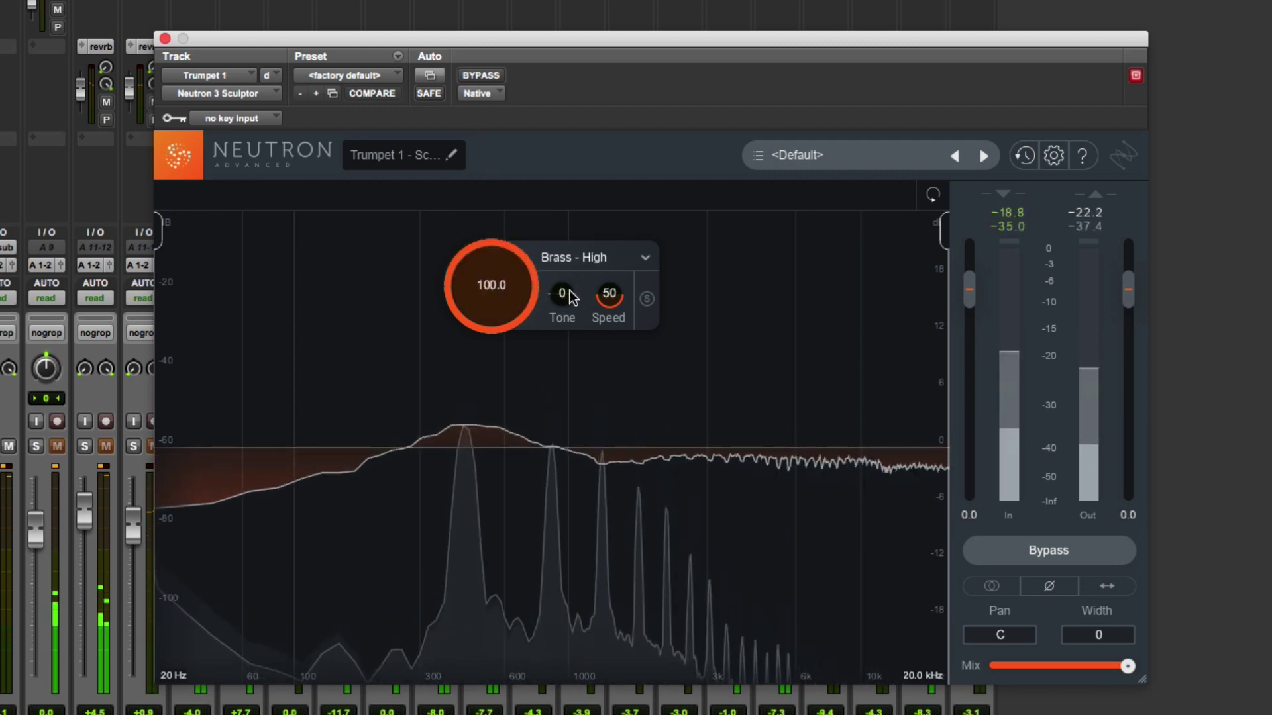
{"action": "left_click_drag", "start_coordinate": [570, 290], "coordinate": [574, 186]}
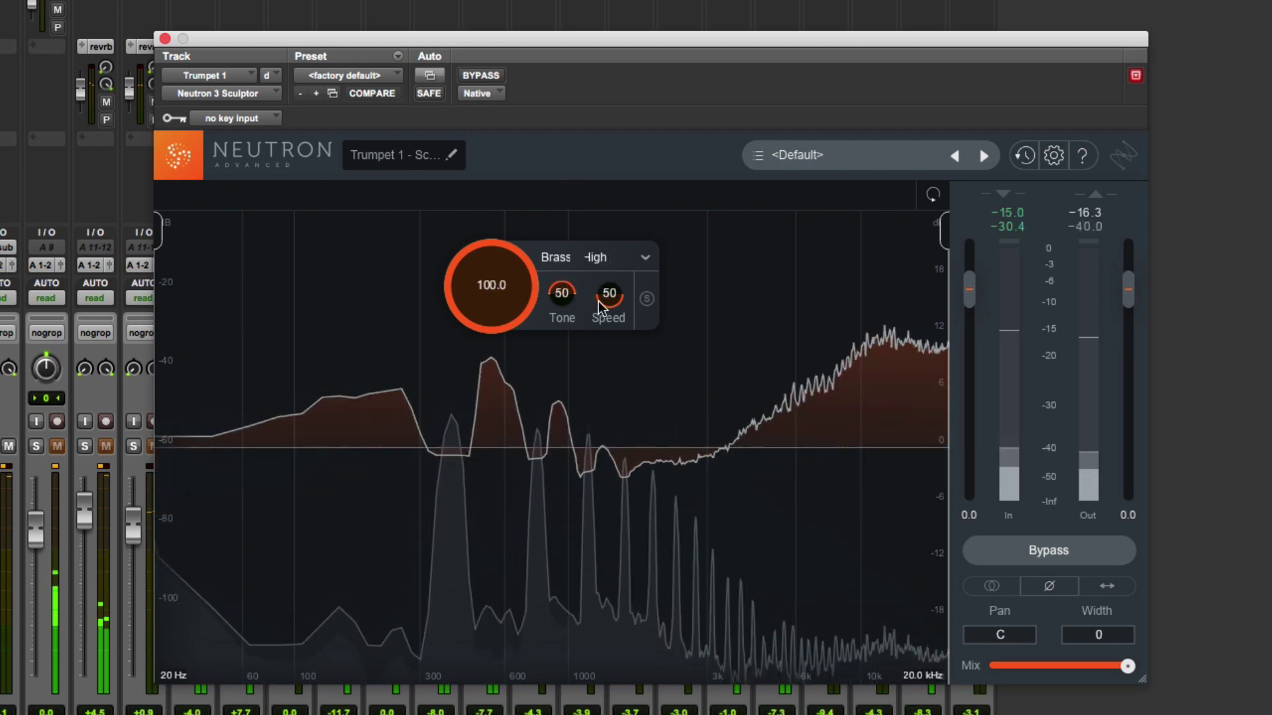
{"action": "left_click_drag", "start_coordinate": [609, 292], "coordinate": [627, 212]}
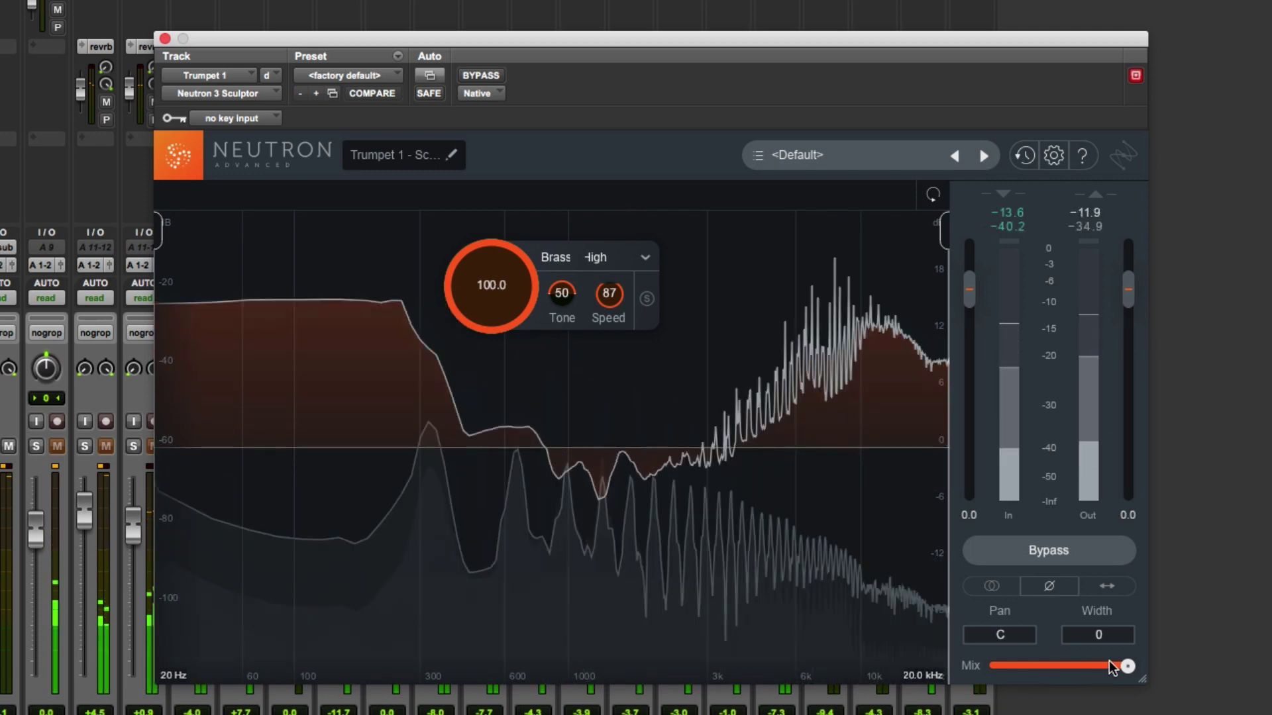
Step: Compare the trumpet against bypass and bring Mix down to about 62%
{"action": "mouse_move", "coordinate": [1126, 666]}
{"action": "left_mouse_down"}
{"action": "mouse_move", "coordinate": [1097, 668]}
{"action": "mouse_move", "coordinate": [1130, 666]}
{"action": "left_mouse_up"}
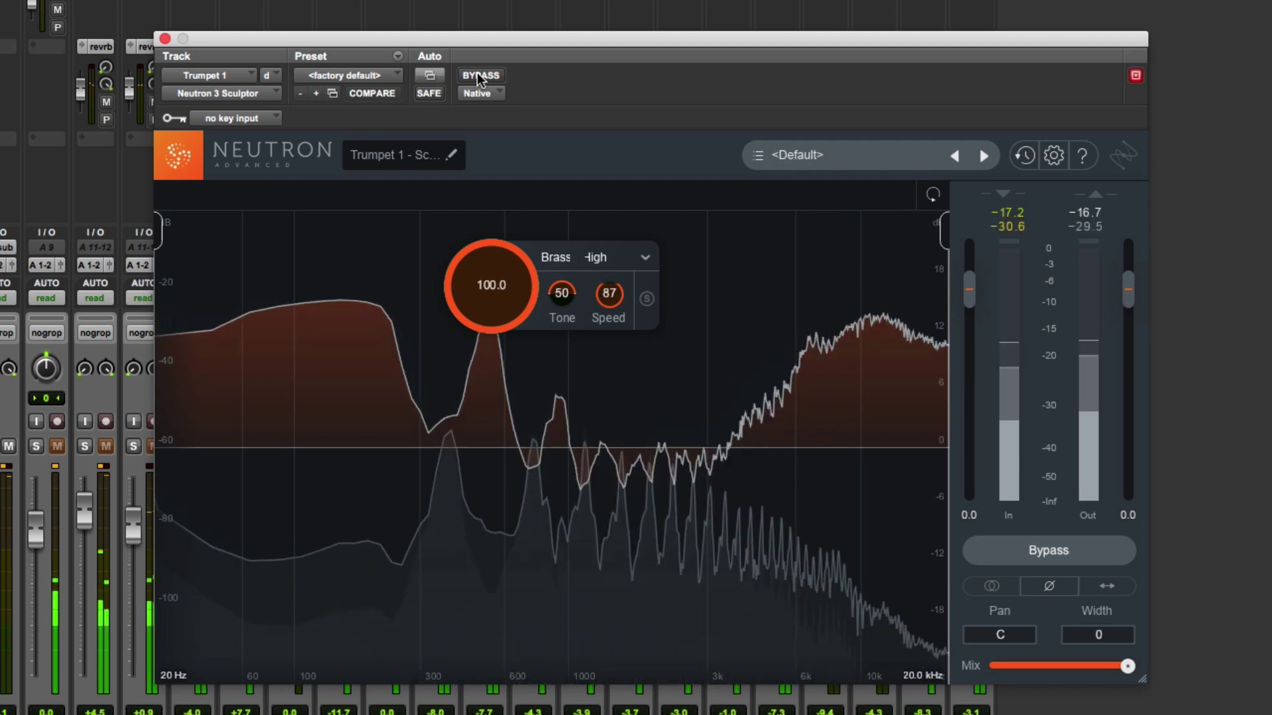
{"action": "left_click", "coordinate": [479, 76]}
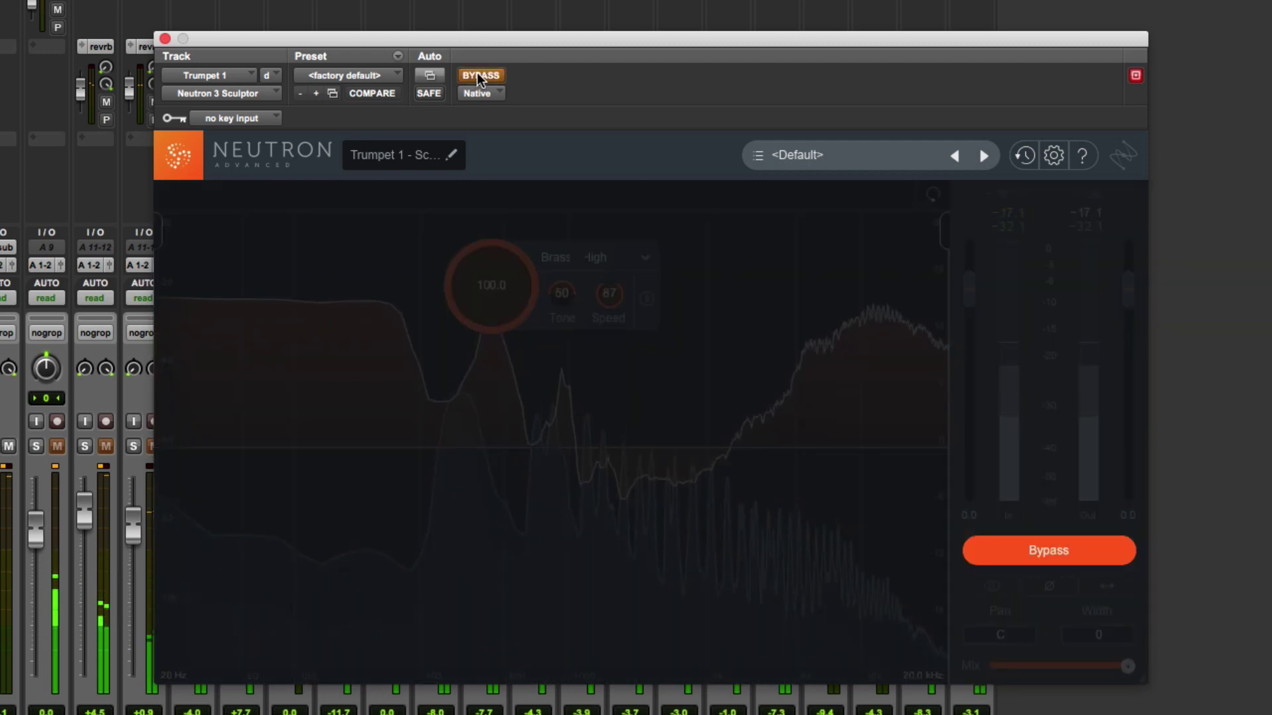
{"action": "left_click", "coordinate": [478, 76]}
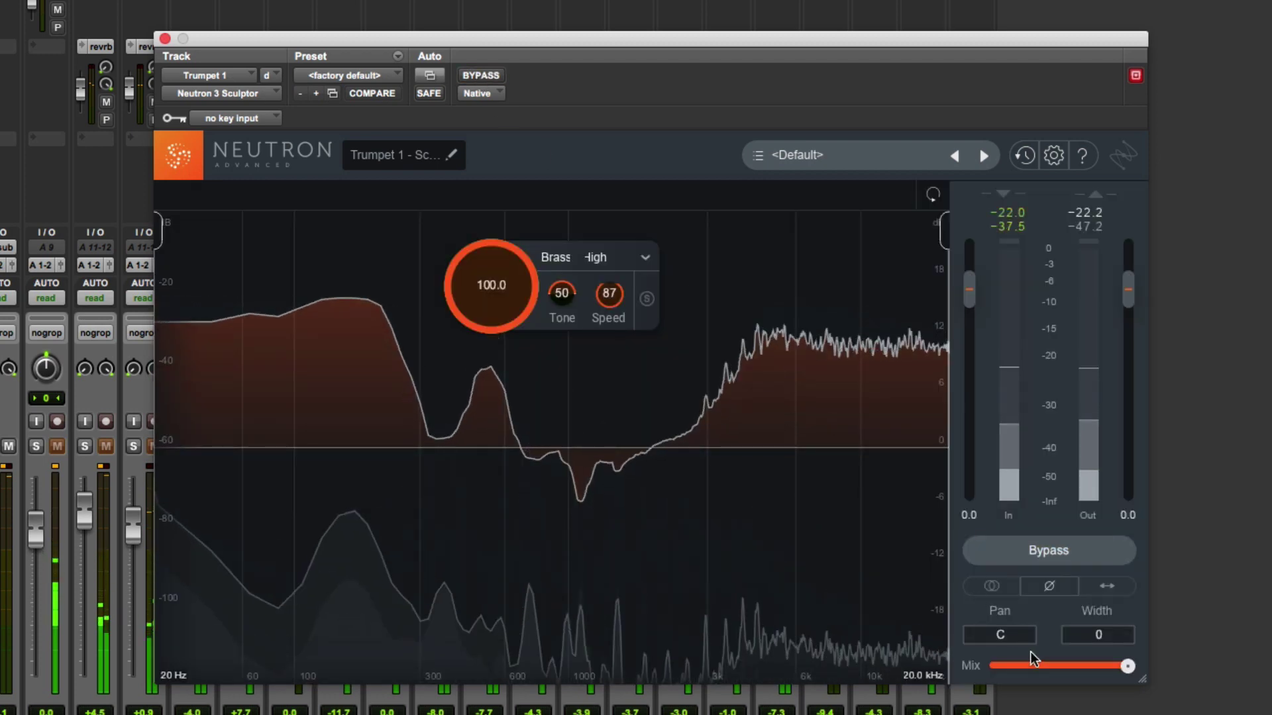
{"action": "left_click_drag", "start_coordinate": [1127, 666], "coordinate": [1076, 670]}
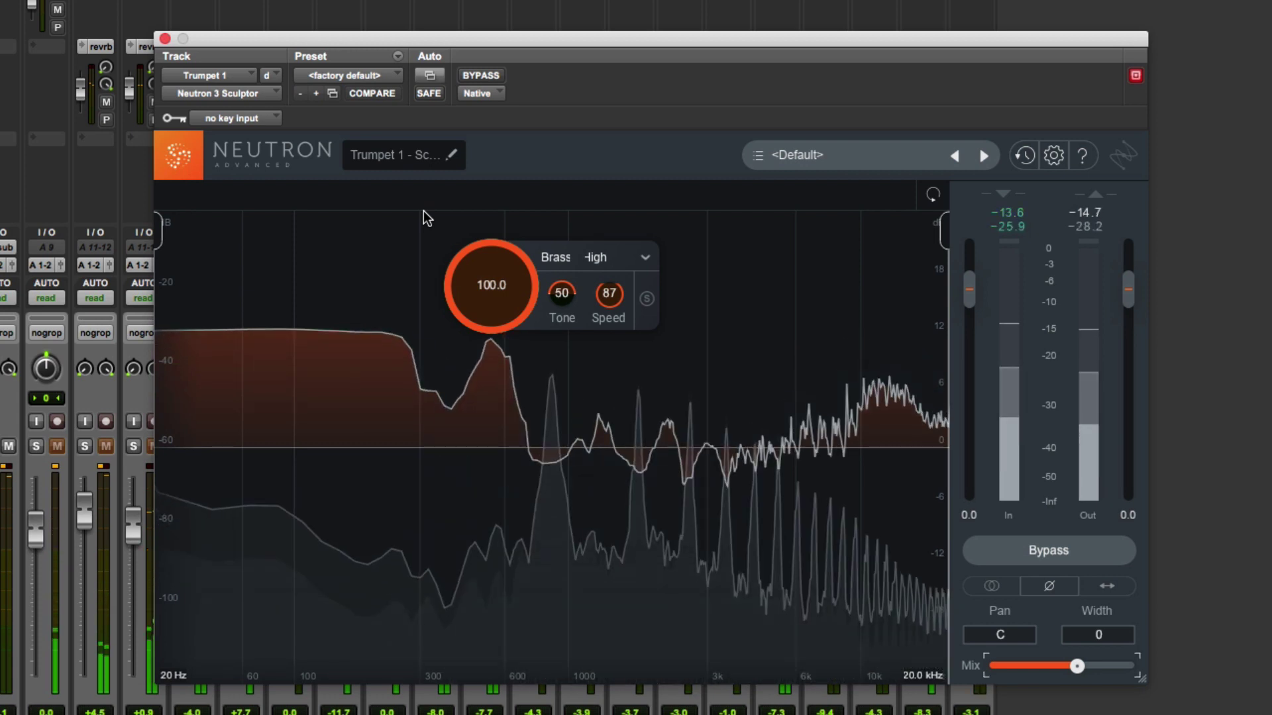
Step: Stop playback so the Sculptor meters drop to -Inf
{"action": "key", "text": "space"}
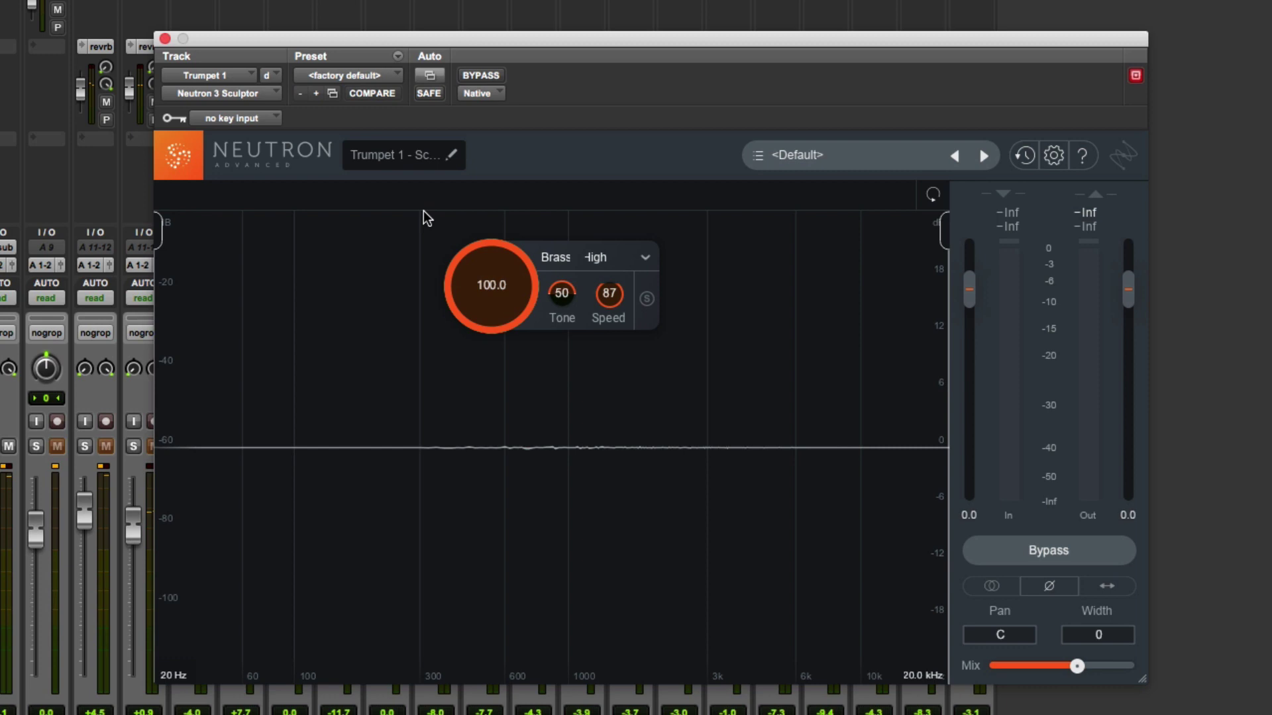